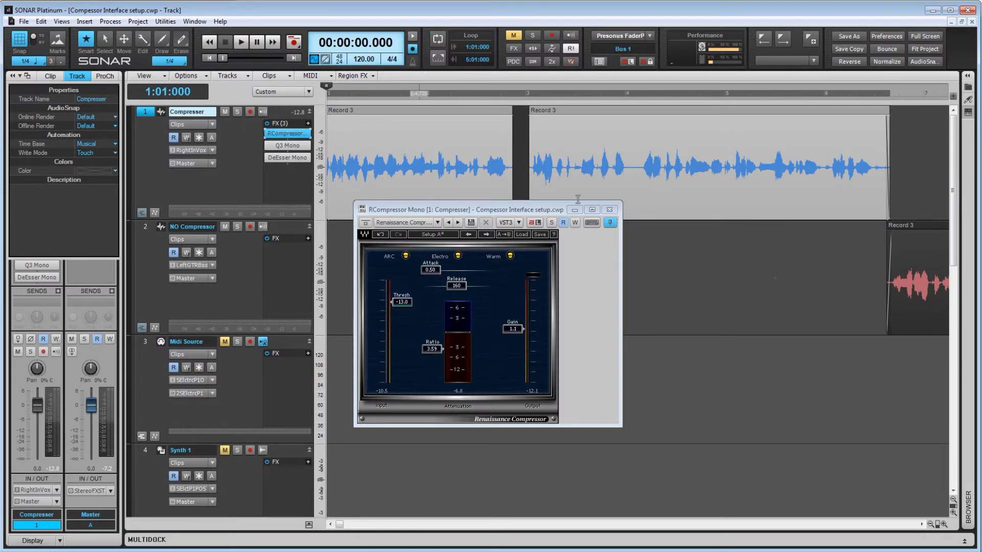
# Copy the RCompressor effect from the Compresser track to the NO Compressor track and open the original alongside to compare settings
pyautogui.click(608, 210)
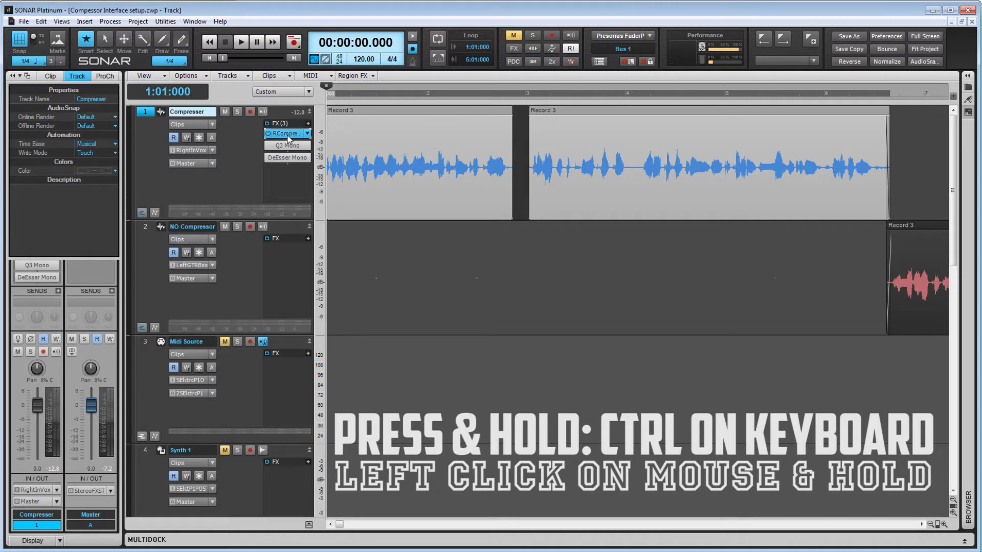
pyautogui.moveTo(289, 139); pyautogui.dragTo(290, 259)
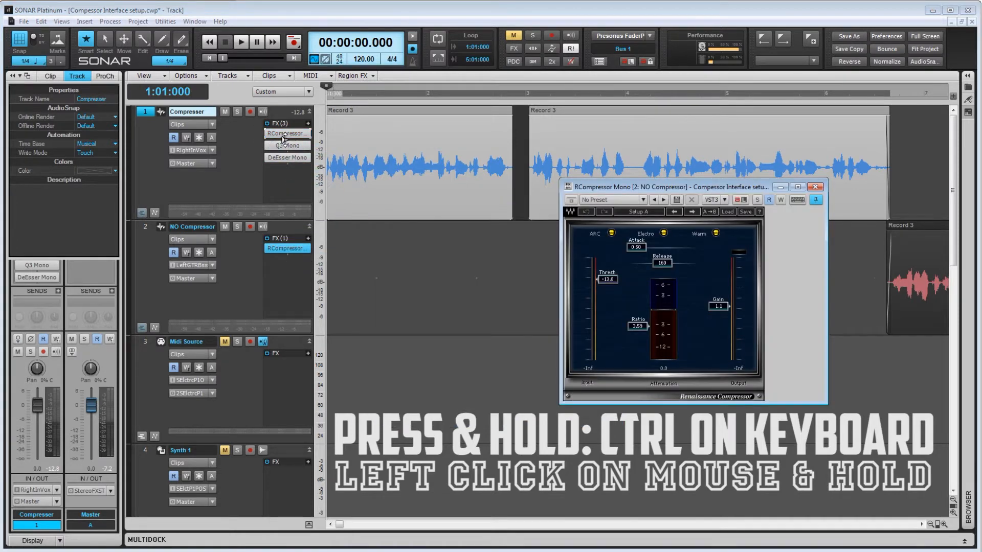
pyautogui.doubleClick(286, 134)
pyautogui.moveTo(461, 208); pyautogui.dragTo(385, 206)
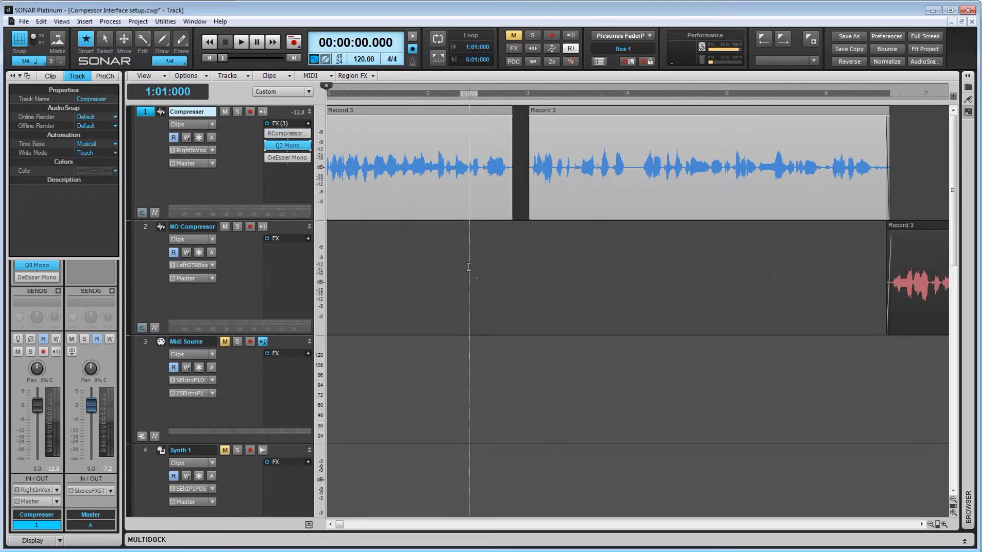
pyautogui.click(468, 266)
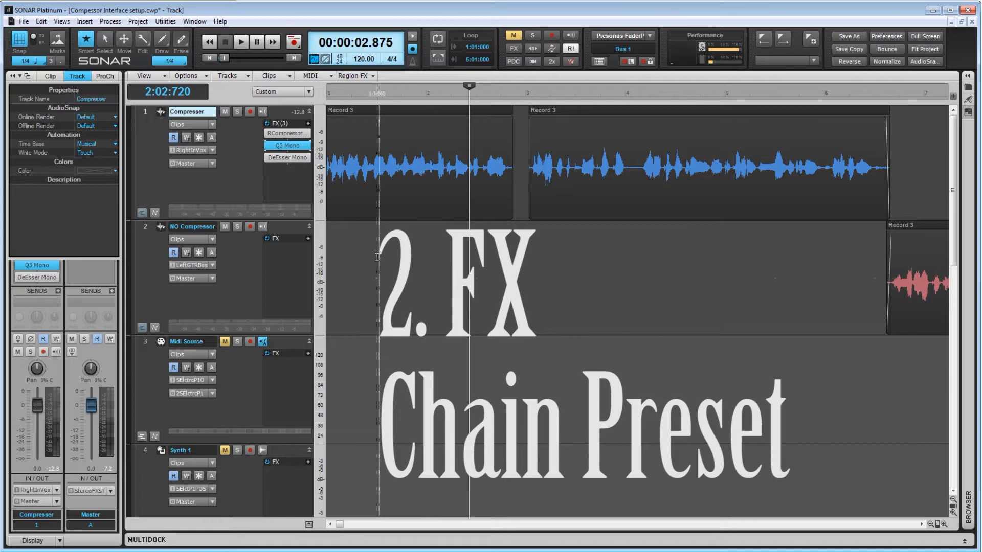
pyautogui.click(375, 259)
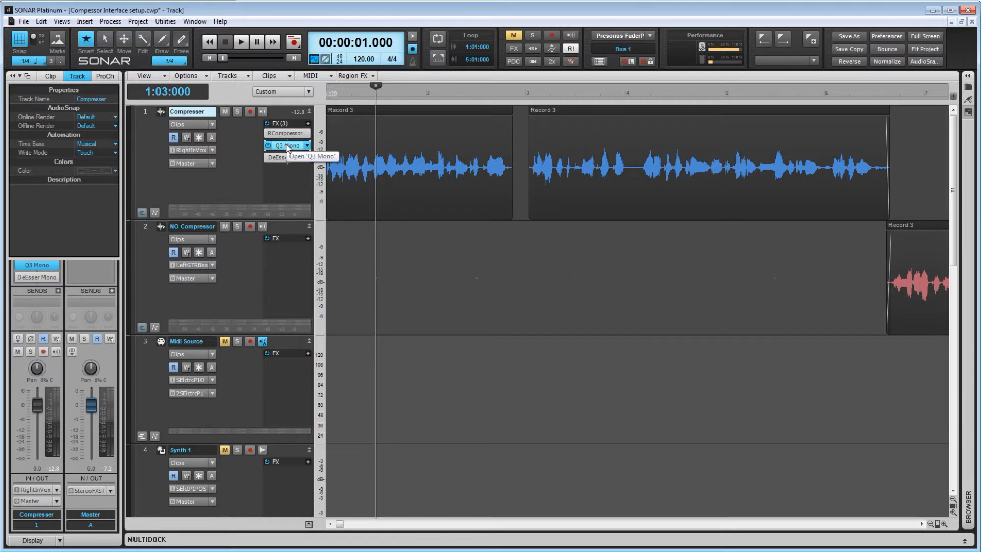
# Save the Compresser track's FX rack as an FX chain preset file named Comp 1 in the FX Chain Presets folder
pyautogui.rightClick(284, 180)
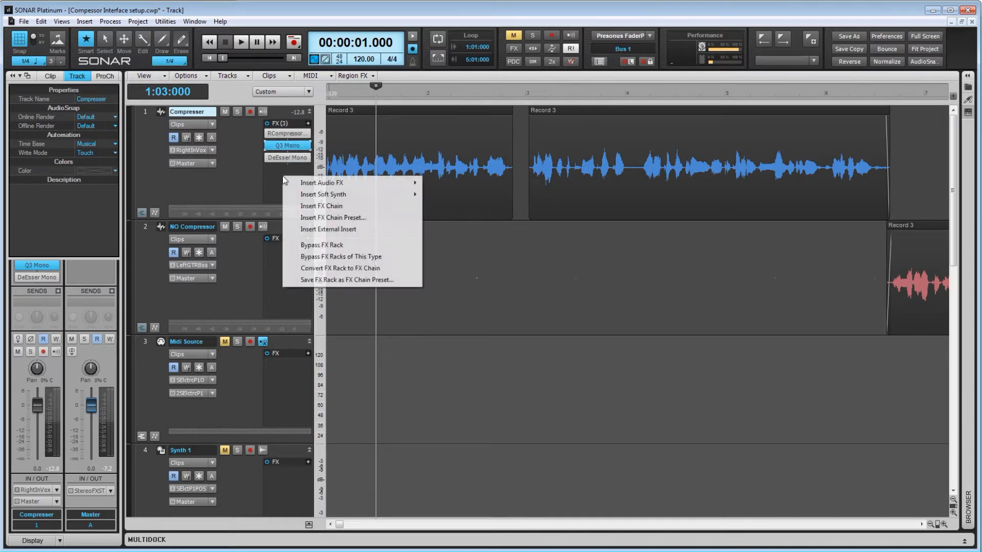
pyautogui.click(389, 281)
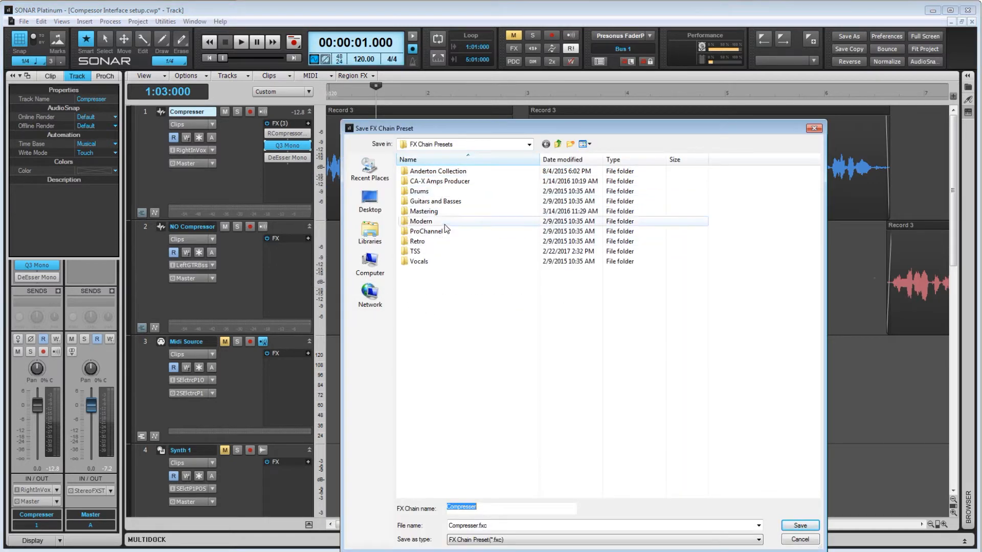
pyautogui.doubleClick(425, 251)
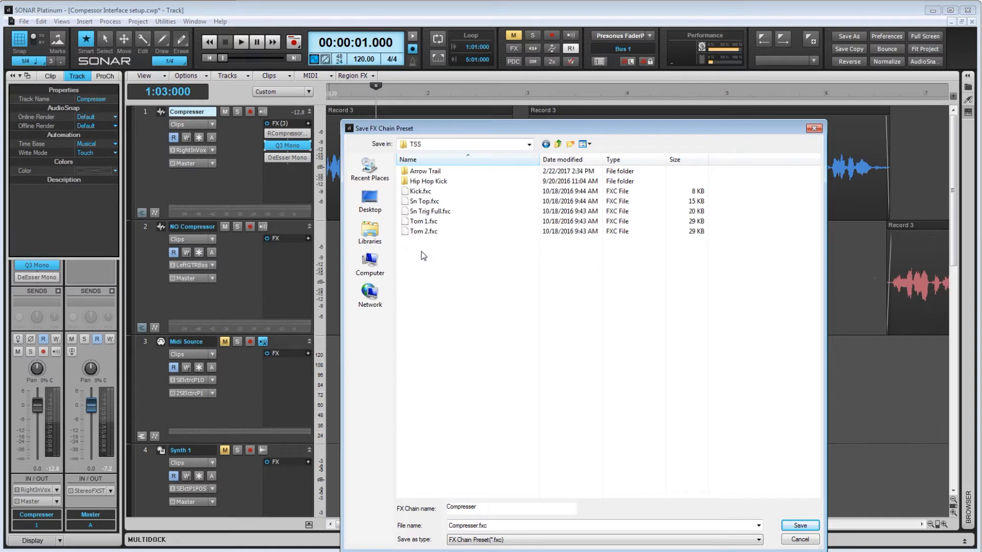
pyautogui.click(546, 144)
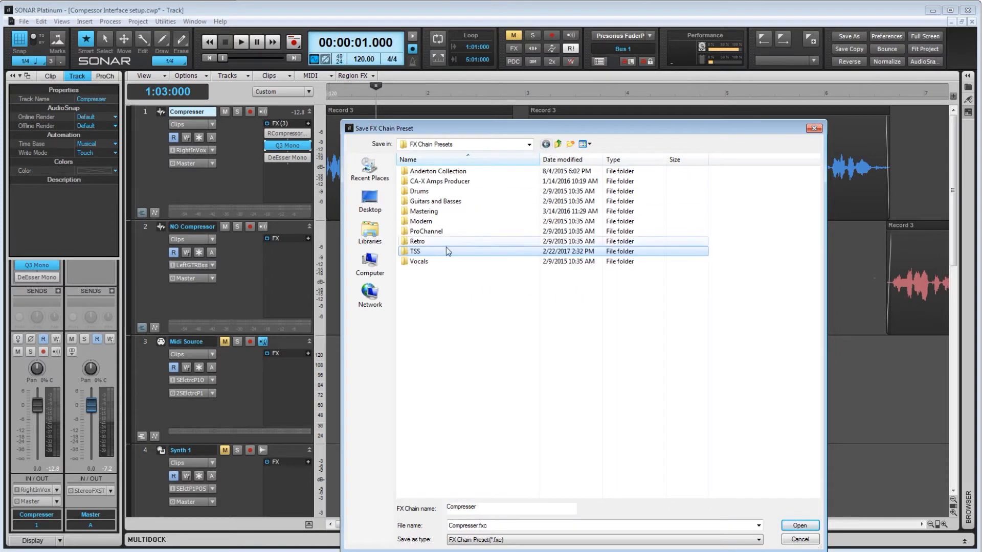
pyautogui.click(504, 525)
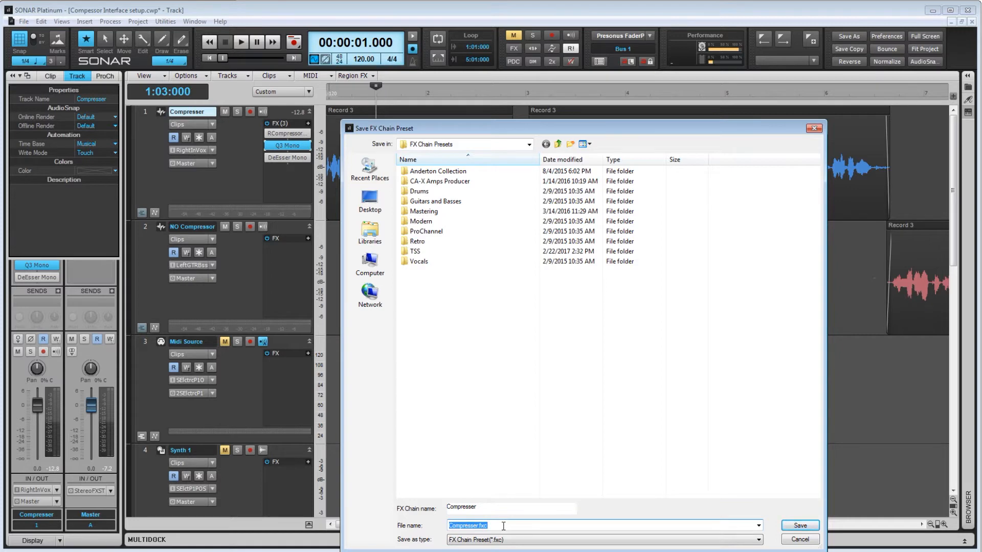
pyautogui.write('Comp 1')
pyautogui.click(800, 526)
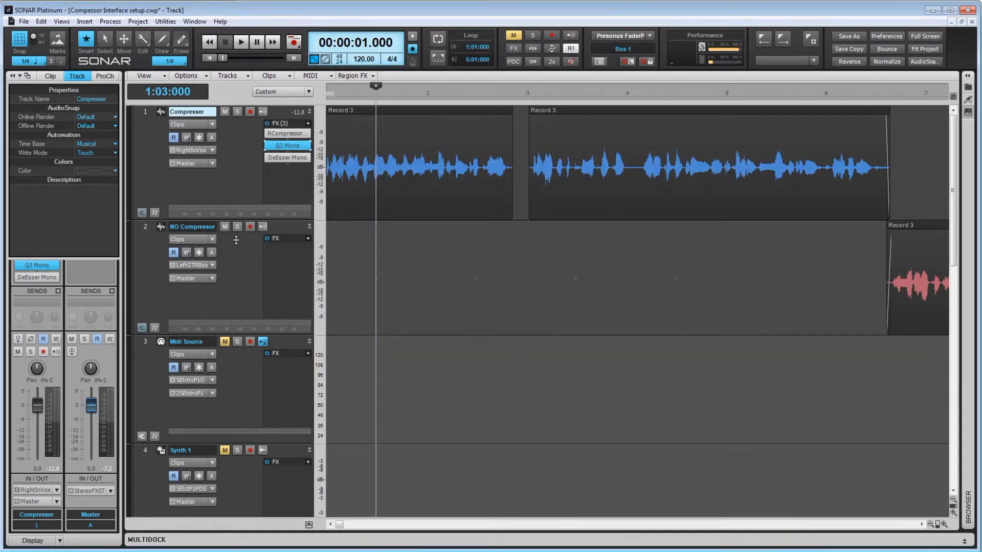
# Load the Comp 1.fxc FX chain preset into the NO Compressor track's FX rack
pyautogui.rightClick(278, 258)
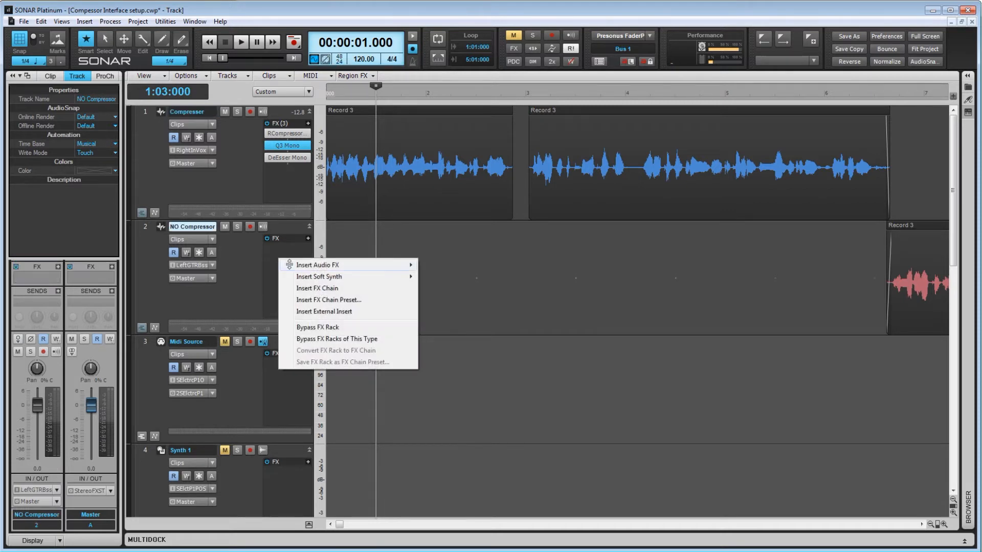
pyautogui.click(348, 302)
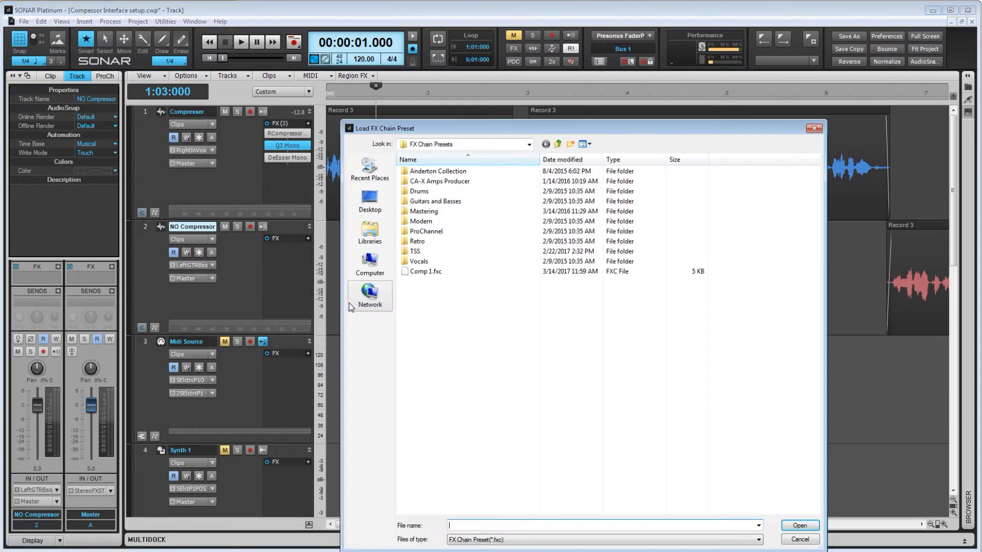
pyautogui.doubleClick(423, 272)
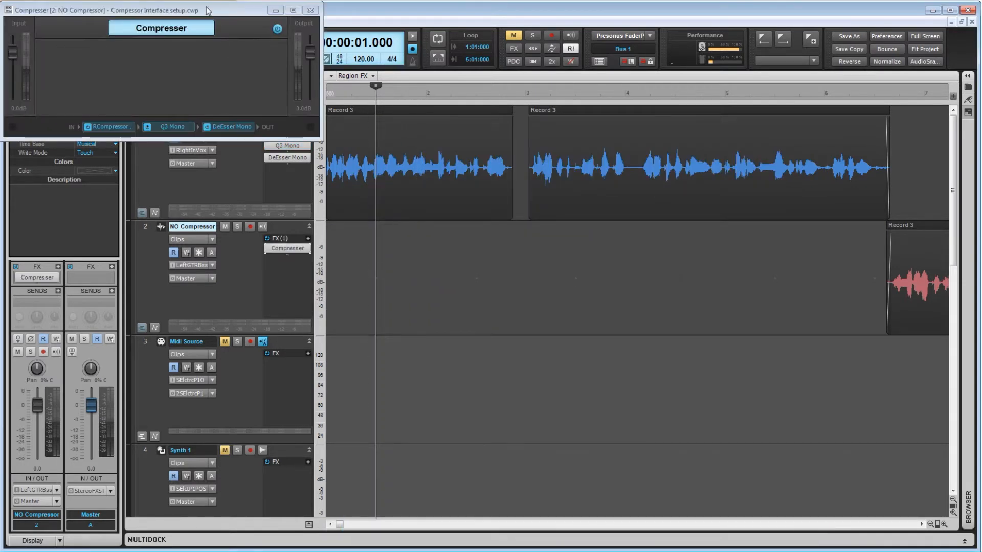
# Open the RCompressor, Q3 Mono and DeEsser Mono plug-ins inside the loaded FX chain and arrange their windows to inspect the settings
pyautogui.moveTo(208, 11); pyautogui.dragTo(673, 202)
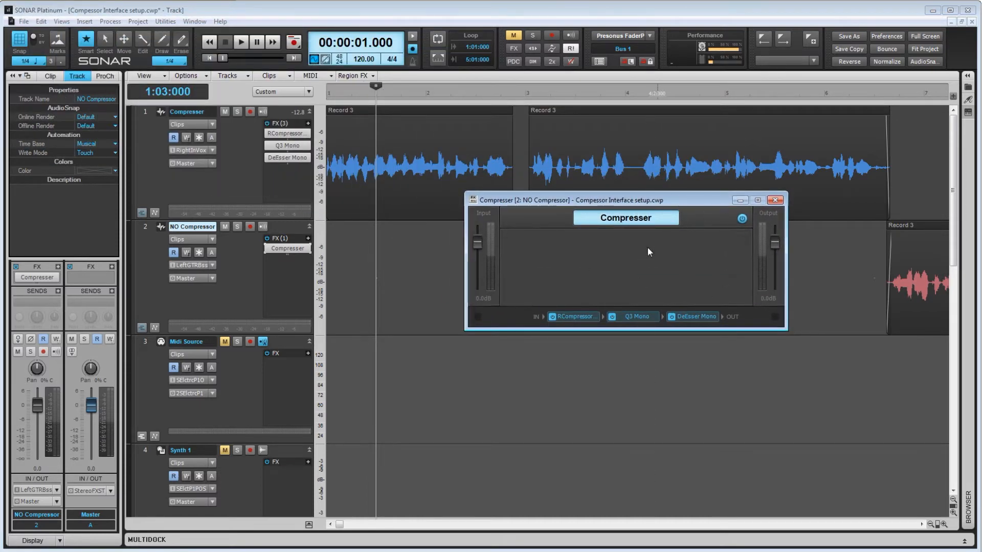
pyautogui.doubleClick(578, 316)
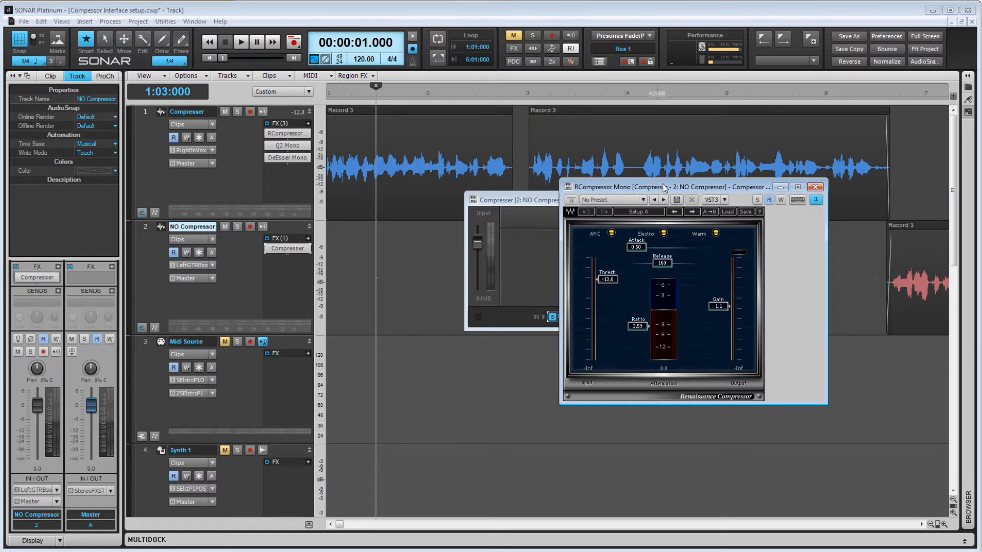
pyautogui.moveTo(662, 184); pyautogui.dragTo(265, 299)
pyautogui.doubleClick(633, 315)
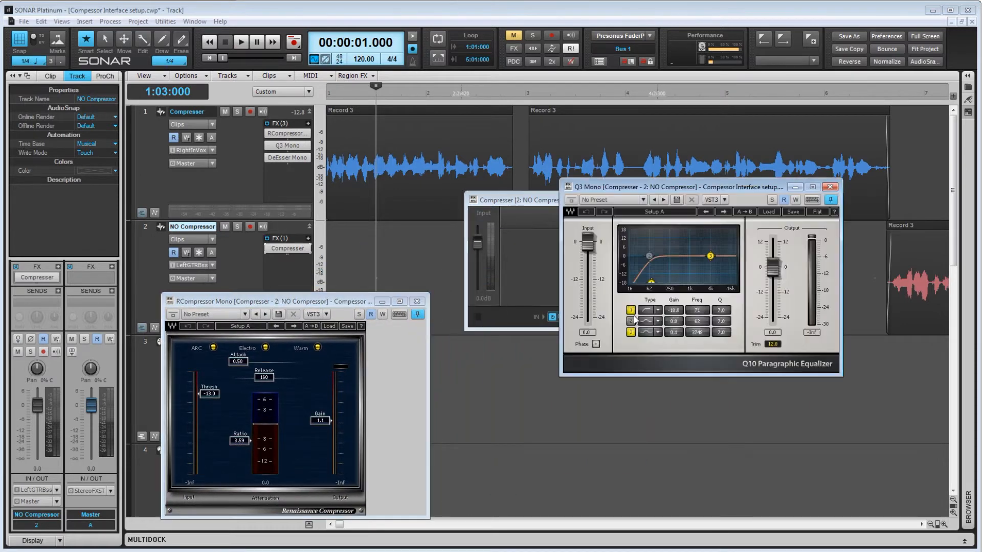
pyautogui.moveTo(601, 197); pyautogui.dragTo(535, 335)
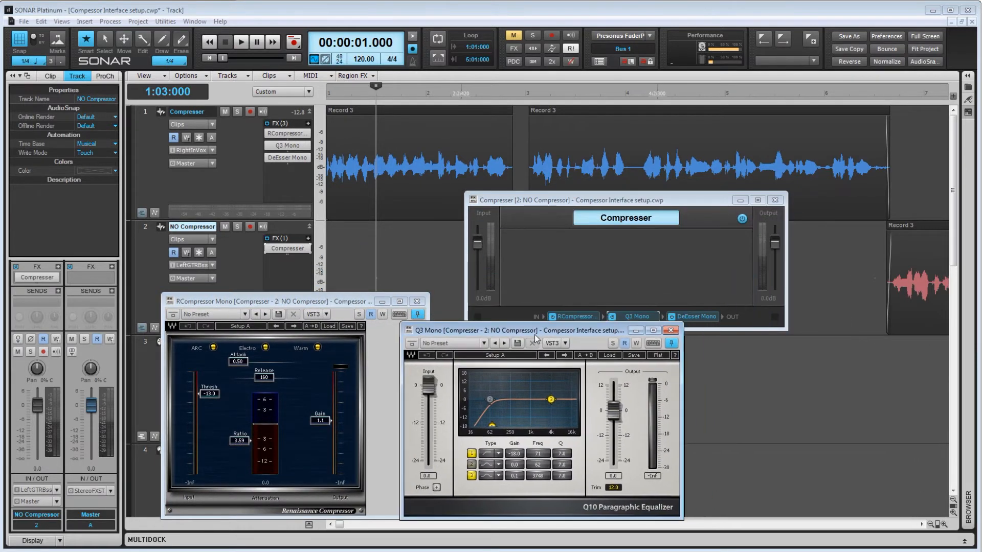
pyautogui.doubleClick(699, 316)
pyautogui.moveTo(674, 195); pyautogui.dragTo(788, 317)
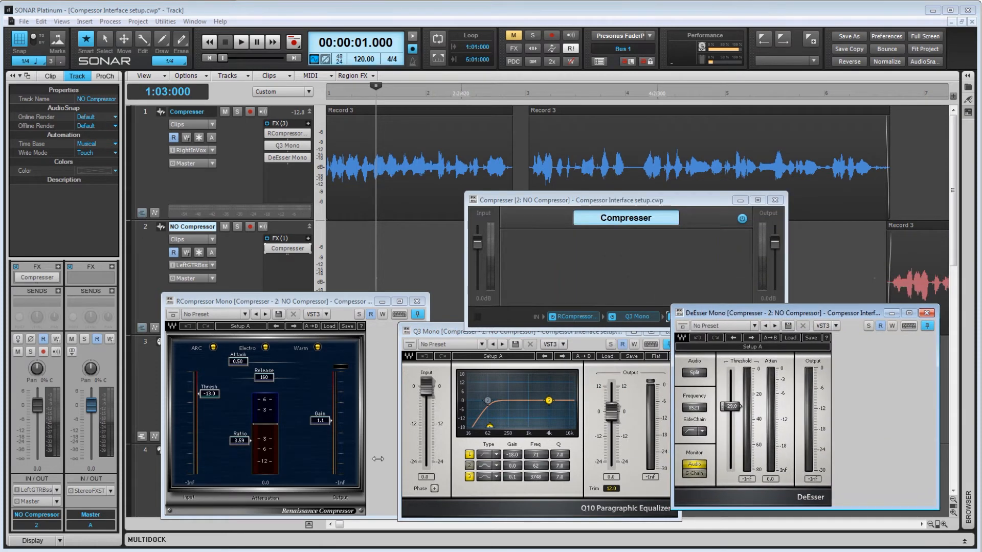
pyautogui.moveTo(331, 421); pyautogui.dragTo(331, 372)
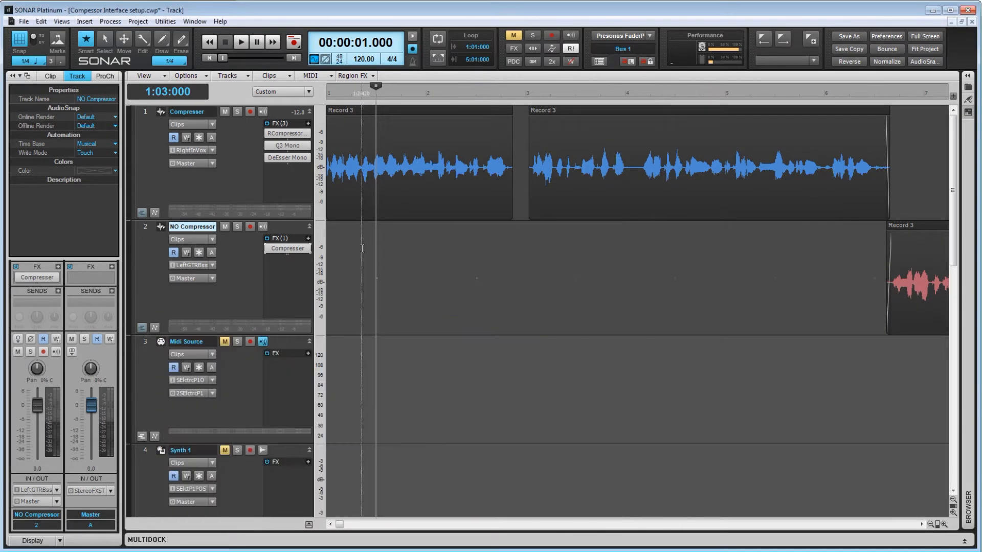
# Delete the Compresser FX chain from the NO Compressor track
pyautogui.rightClick(285, 253)
pyautogui.click(315, 259)
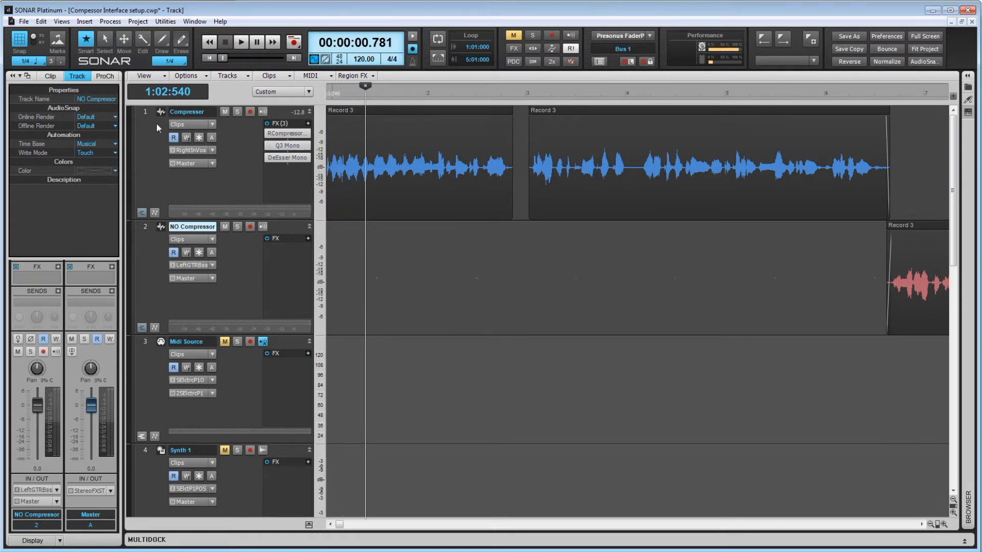
# Lower the Compresser track's volume to -4.8 dB and pan it 100% right
pyautogui.click(144, 116)
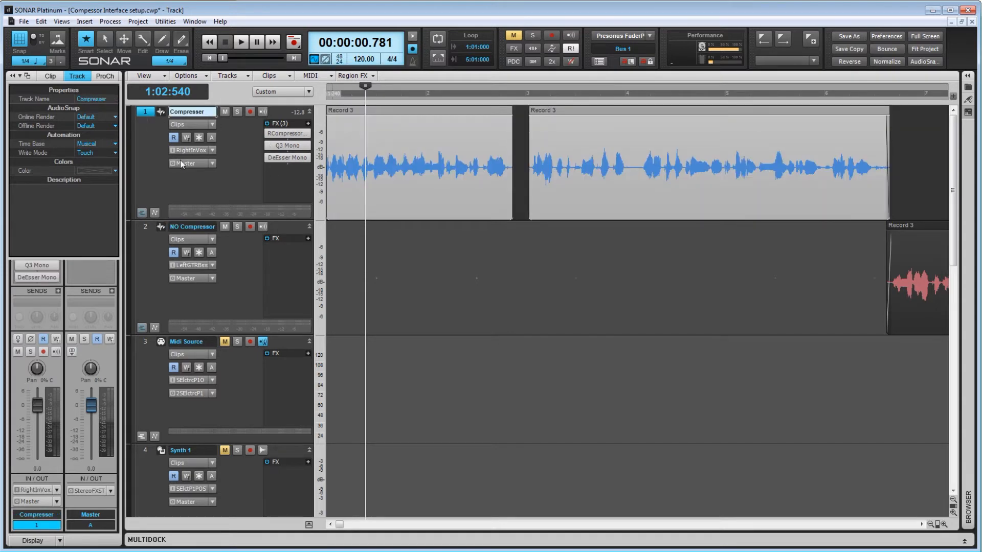
pyautogui.moveTo(37, 405); pyautogui.dragTo(38, 415)
pyautogui.moveTo(38, 369); pyautogui.dragTo(52, 351)
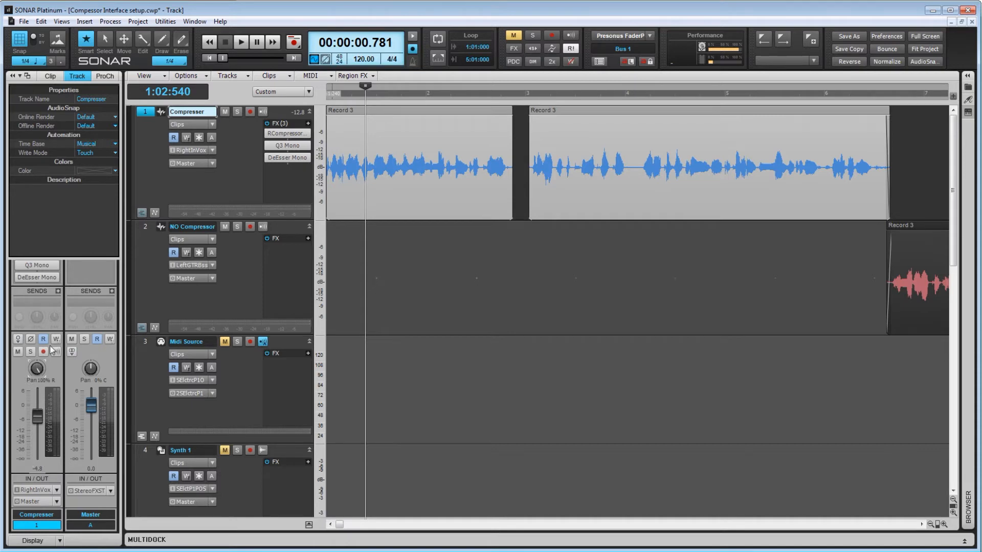
pyautogui.click(350, 253)
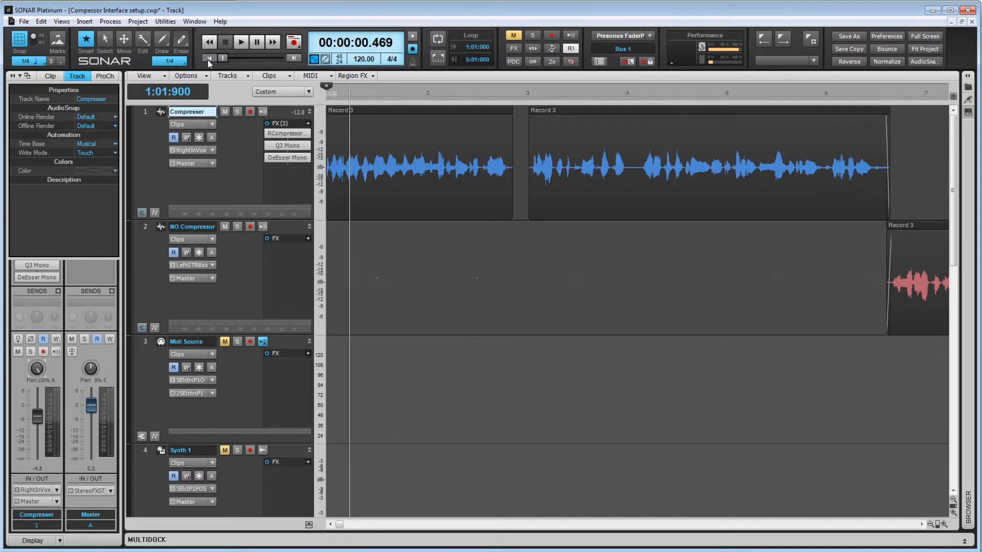
pyautogui.click(208, 58)
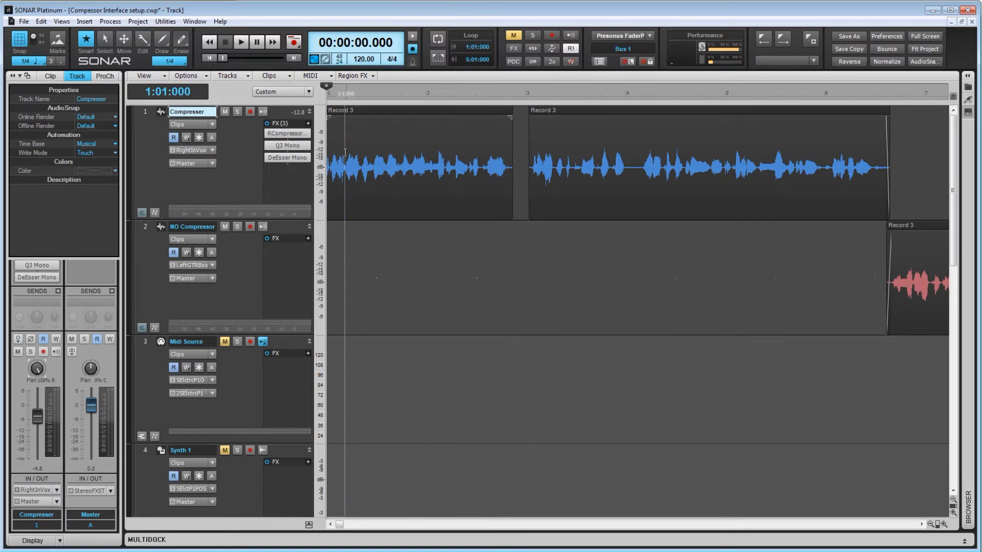
# Save the Compresser track as a track template named Vox 1 in the Track Templates folder
pyautogui.rightClick(145, 117)
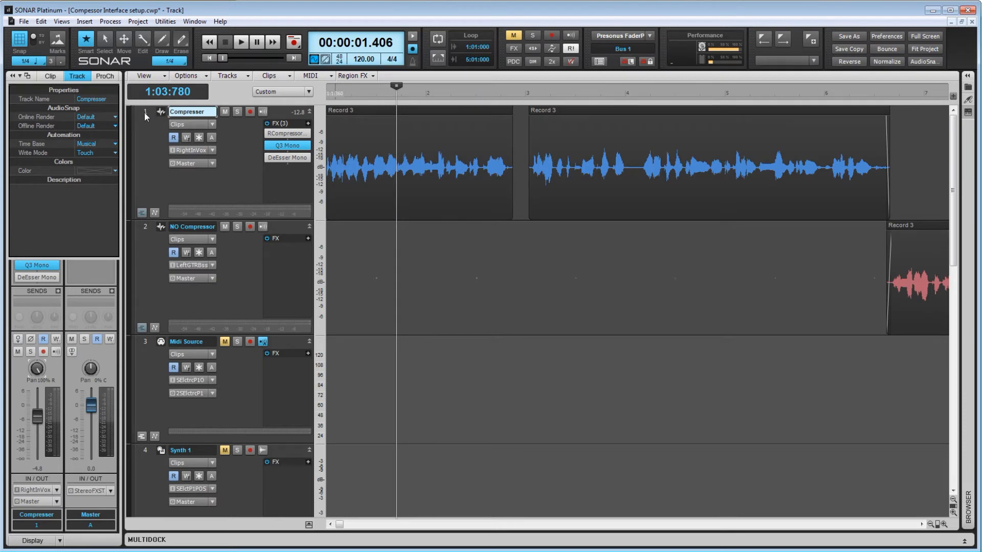
pyautogui.rightClick(145, 115)
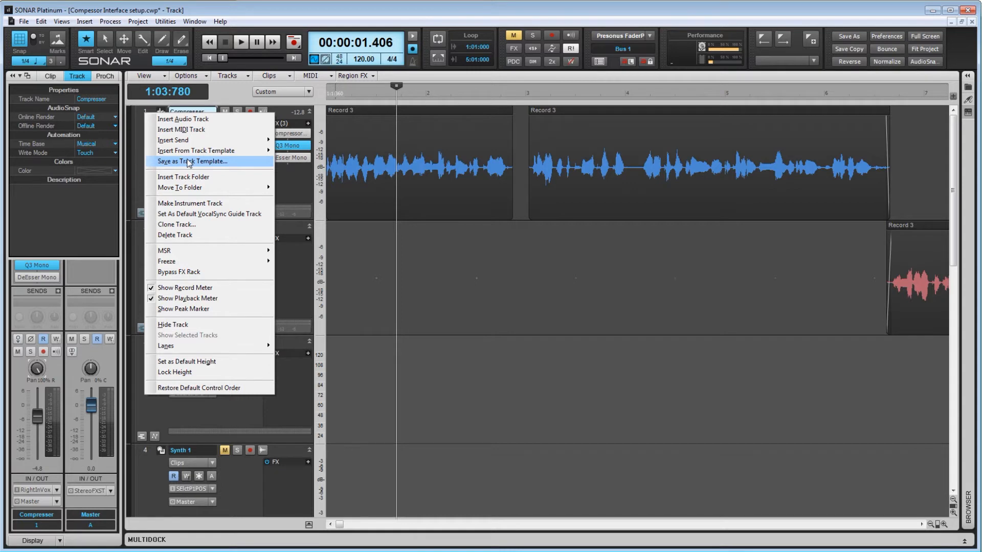
pyautogui.click(189, 161)
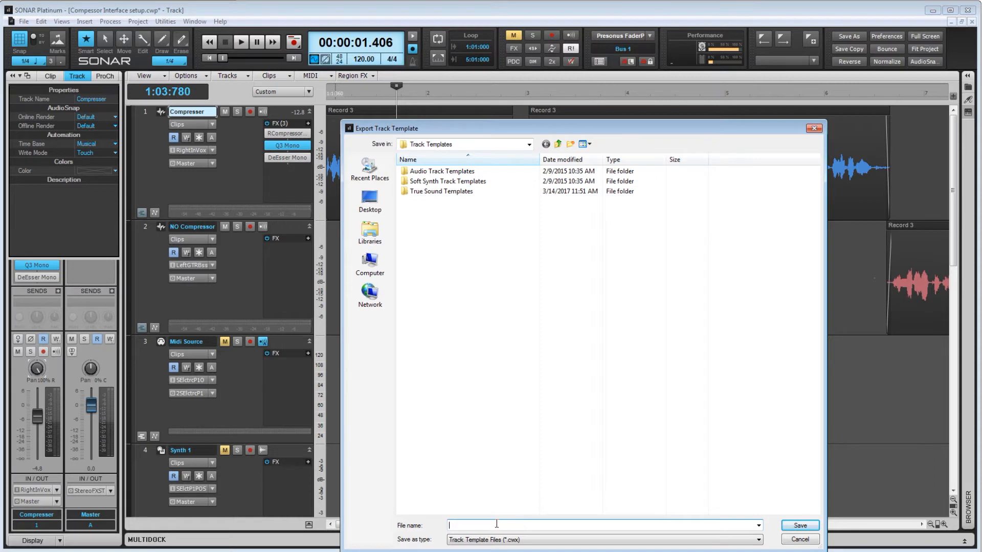
pyautogui.write('Vox 1')
pyautogui.click(800, 525)
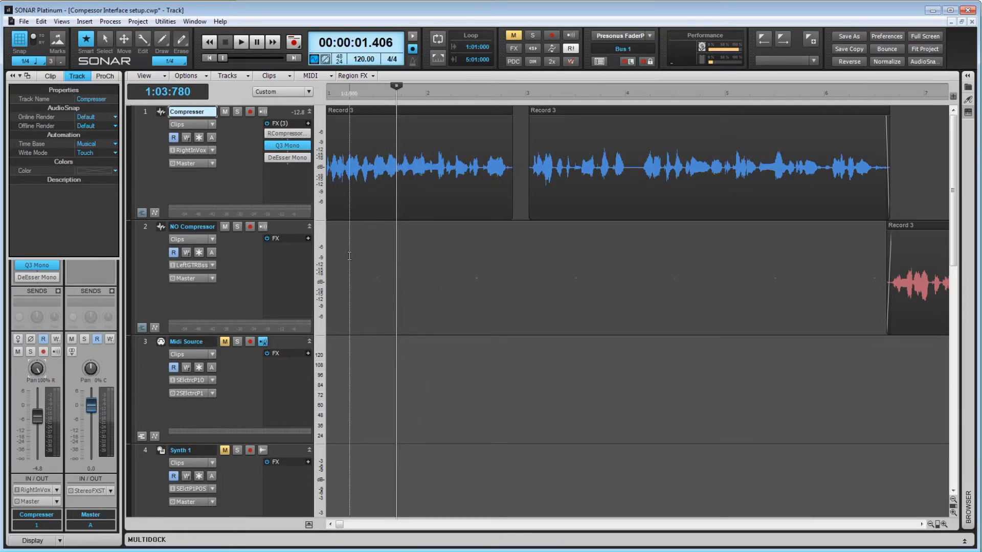
# Insert a new track from the Vox 1 track template below the Snare track and select it
pyautogui.click(350, 256)
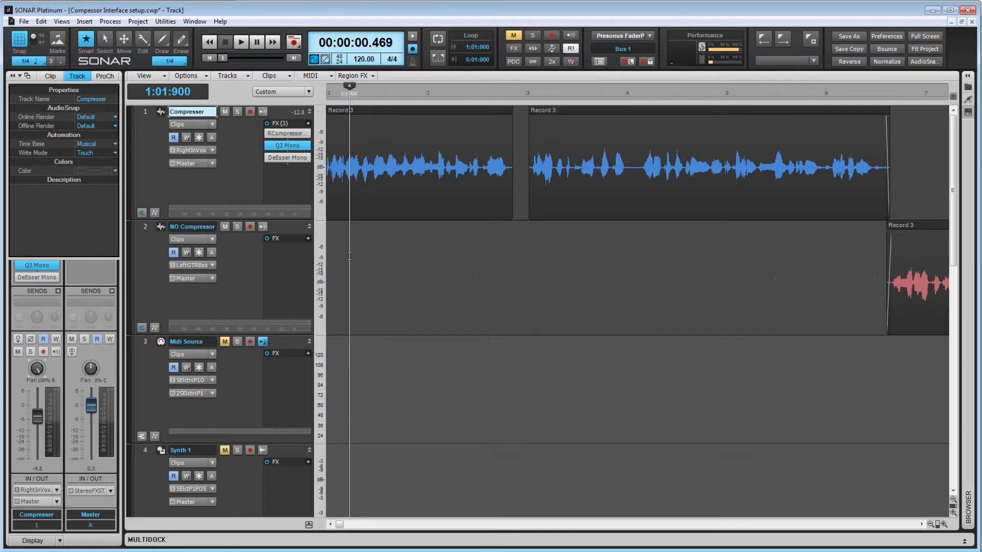
pyautogui.scroll(-6, 350, 266)
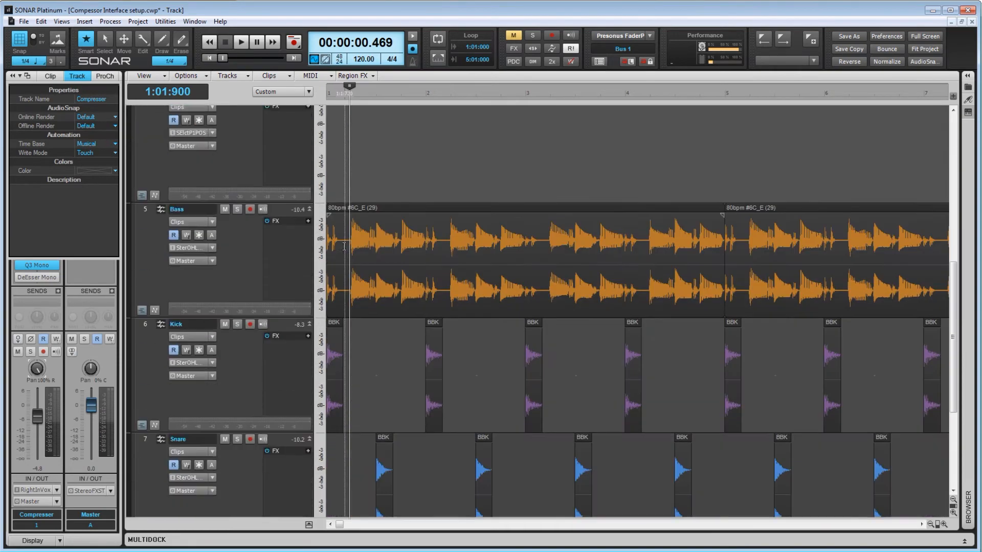
pyautogui.scroll(-3, 353, 297)
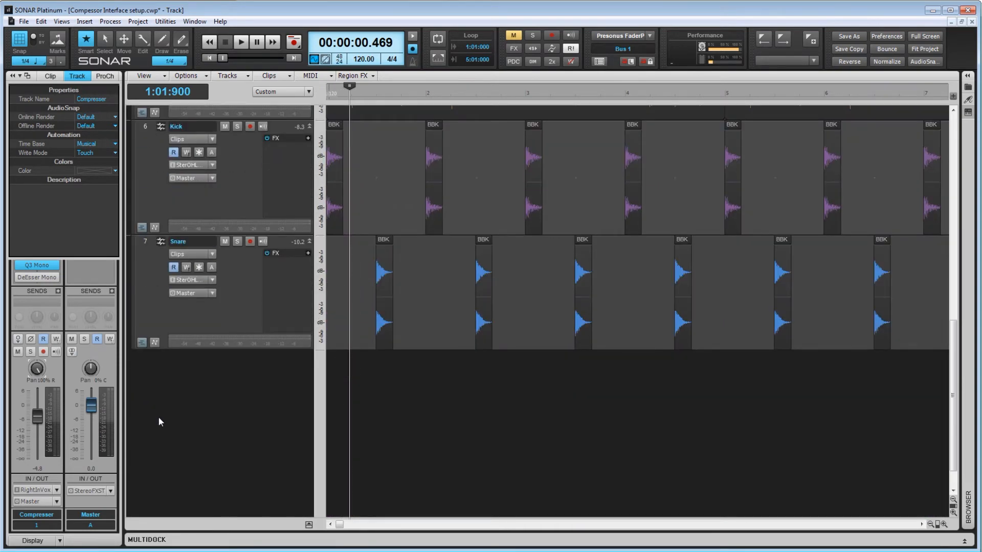
pyautogui.rightClick(184, 395)
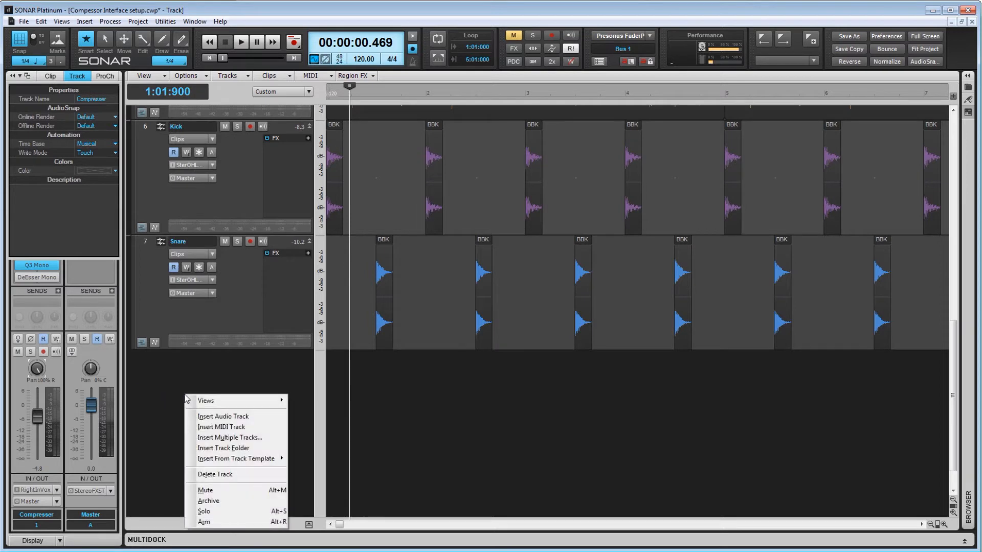
pyautogui.click(146, 378)
pyautogui.rightClick(146, 378)
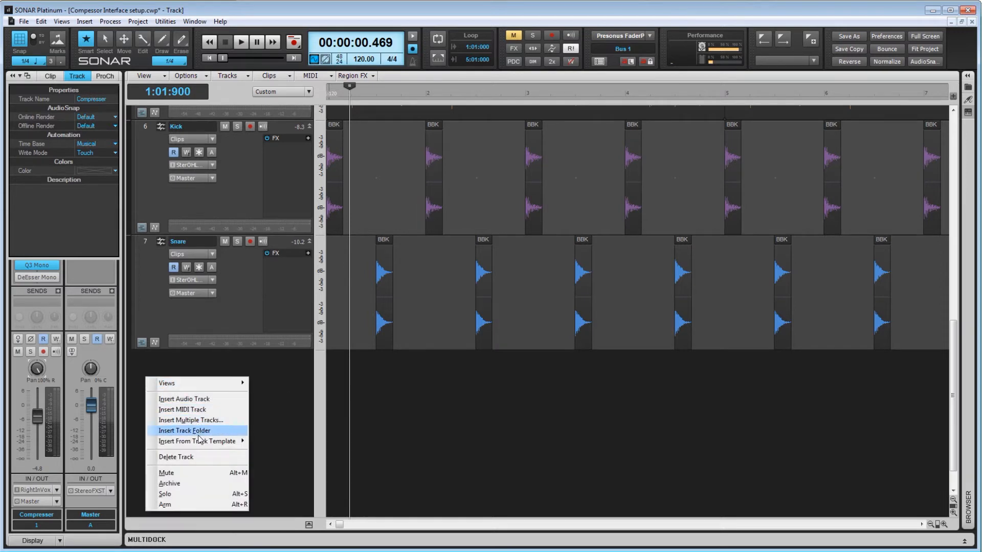
pyautogui.moveTo(200, 444)
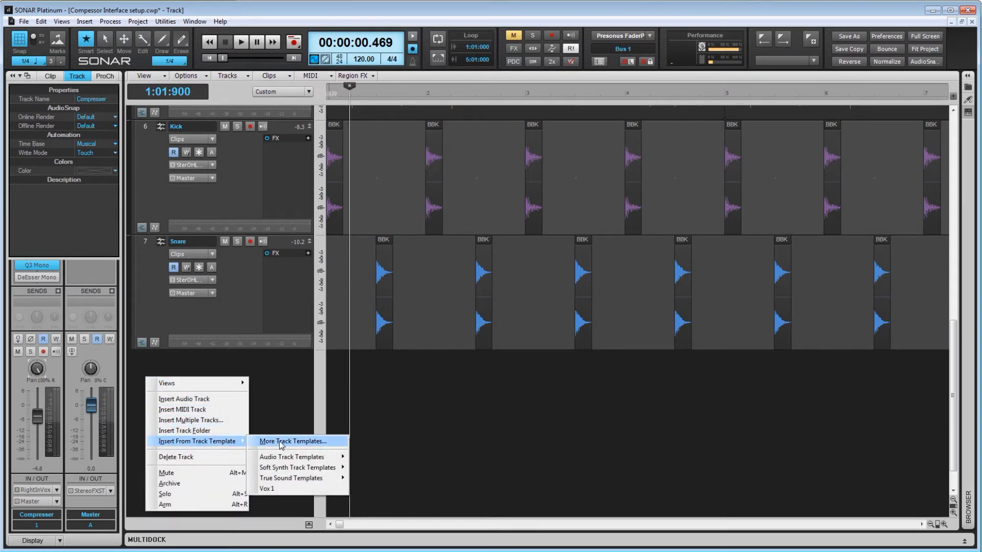
pyautogui.moveTo(300, 479)
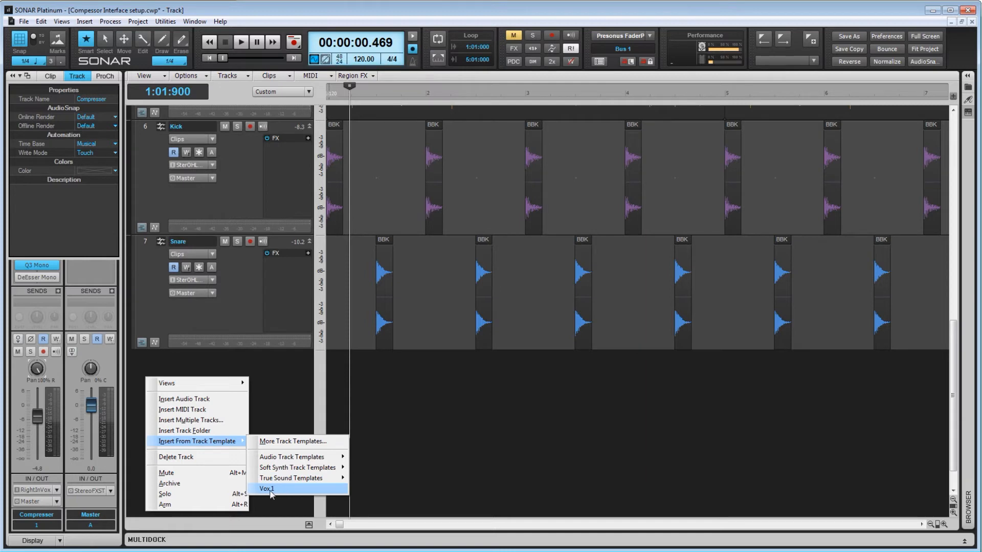
pyautogui.click(275, 490)
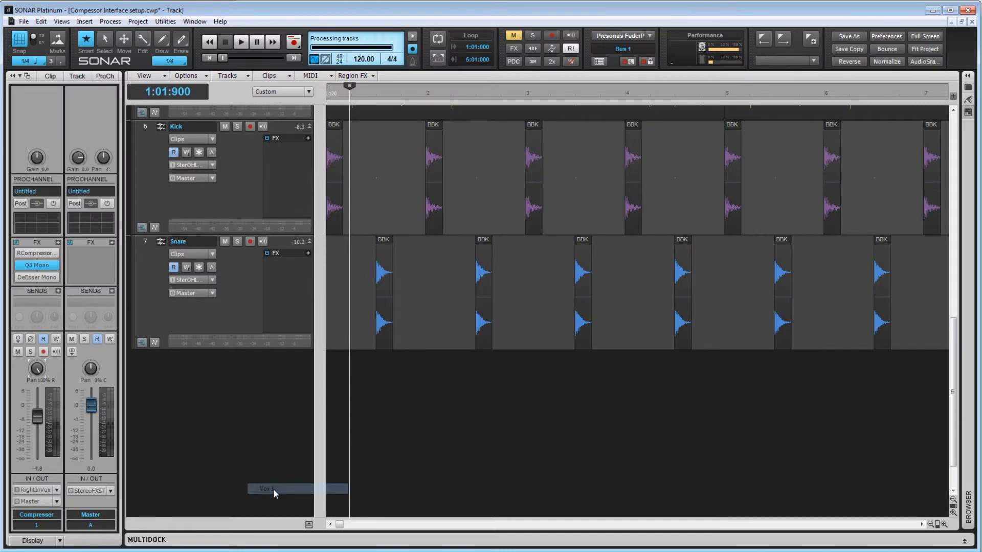
pyautogui.moveTo(285, 361); pyautogui.dragTo(290, 441)
pyautogui.click(147, 359)
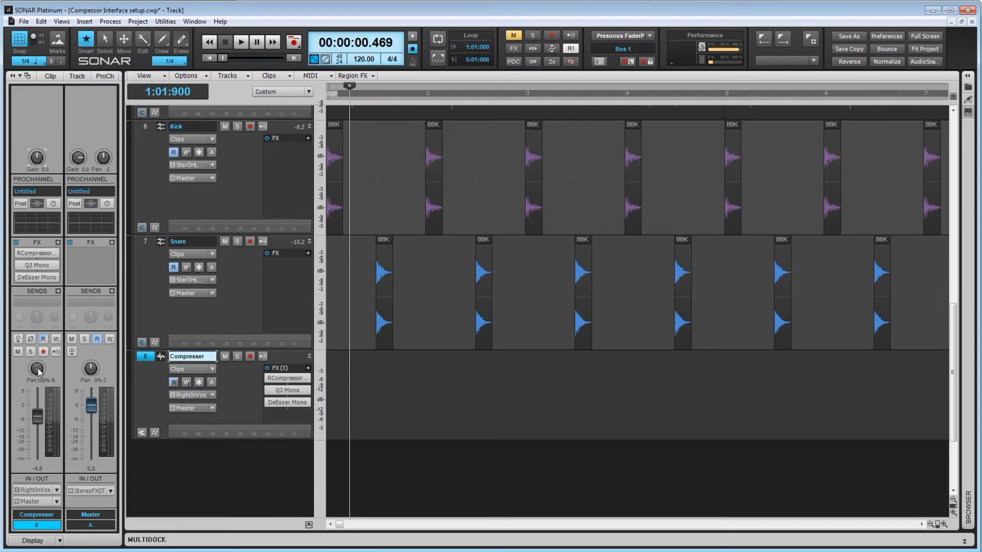
# Open the new track's RCompressor, Q3 Mono and DeEsser Mono plug-ins to check their settings, and close their windows
pyautogui.moveTo(38, 369)
pyautogui.doubleClick(287, 390)
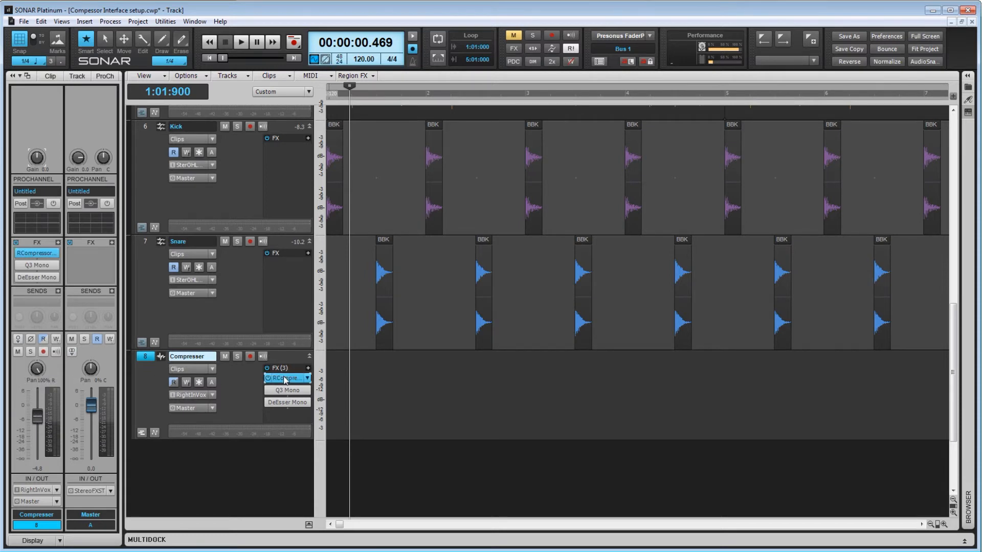
pyautogui.doubleClick(287, 402)
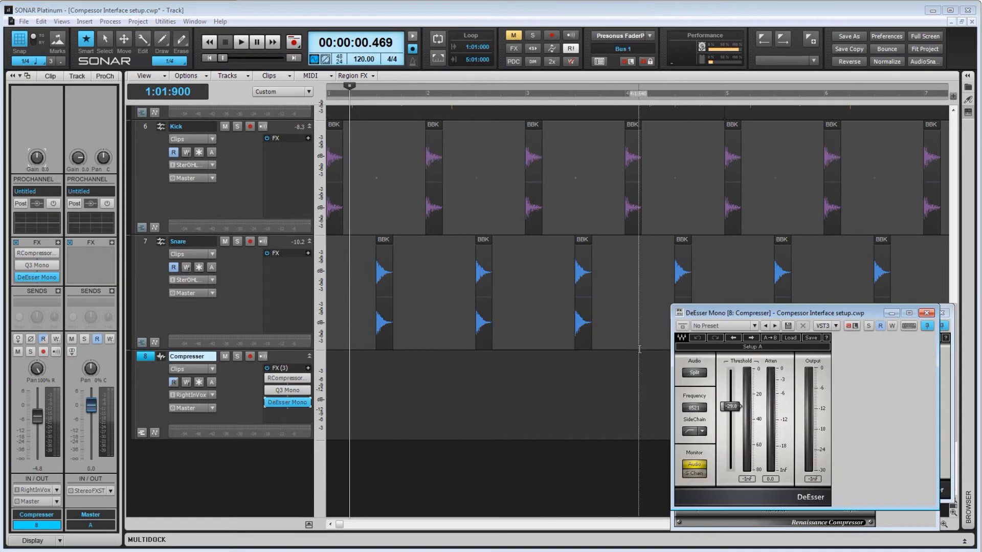
pyautogui.moveTo(744, 310); pyautogui.dragTo(400, 288)
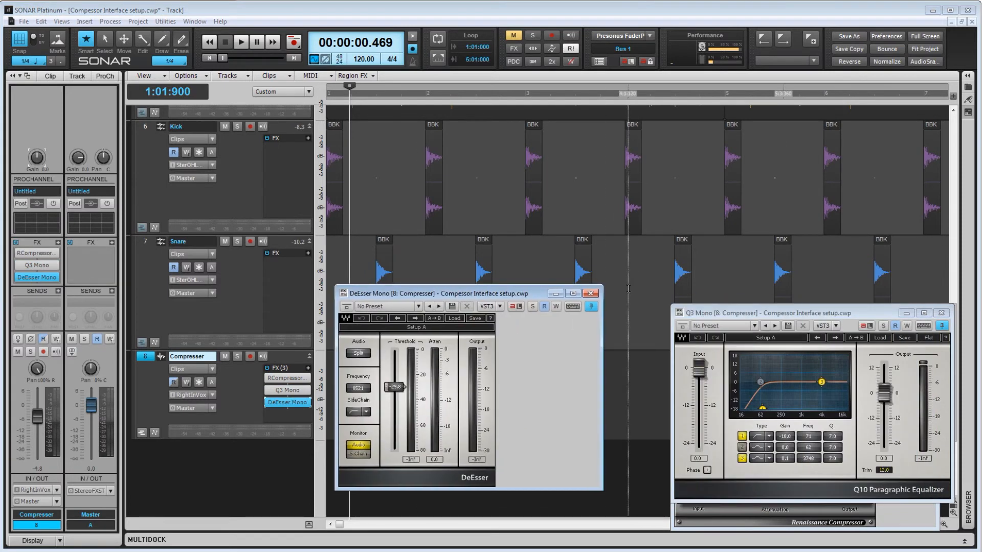
pyautogui.click(587, 288)
pyautogui.click(941, 313)
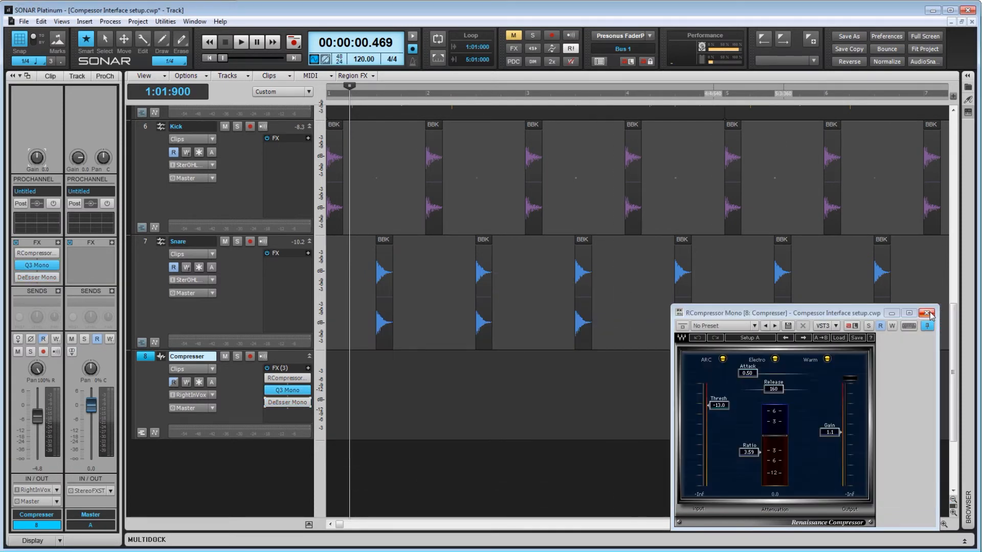
pyautogui.click(932, 313)
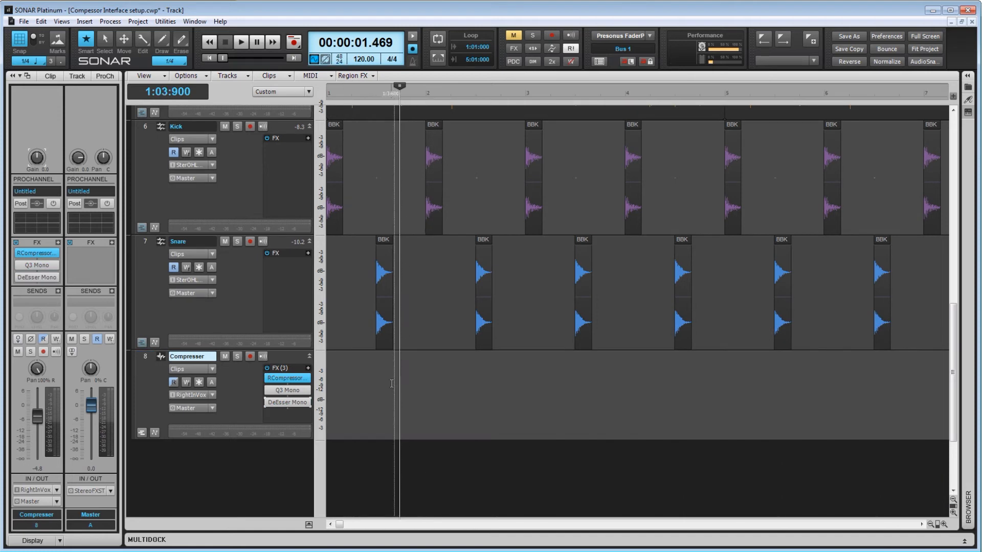
pyautogui.click(386, 381)
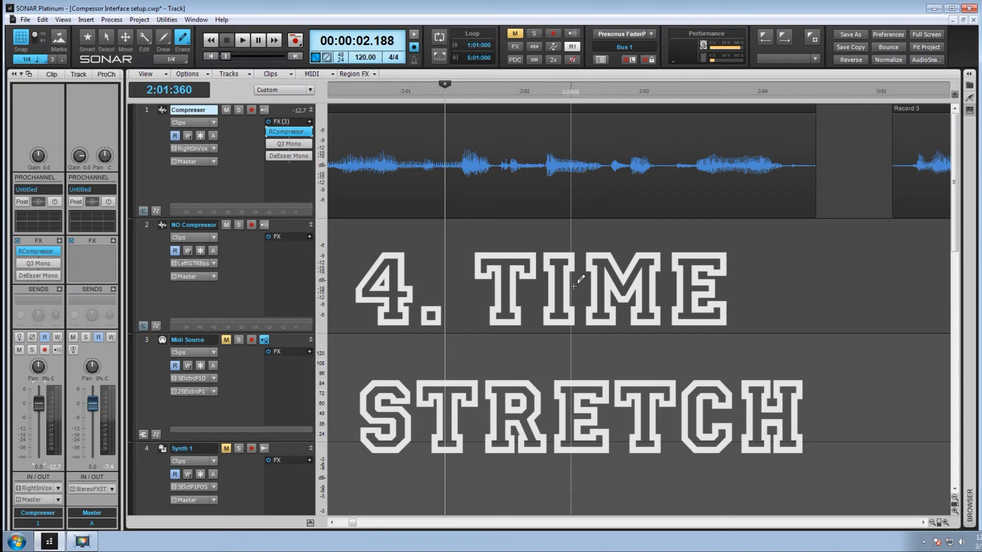
# Turn off Snap and play the Compresser track's vocal from about 2:01:480 to locate the start of the phrase
pyautogui.click(368, 235)
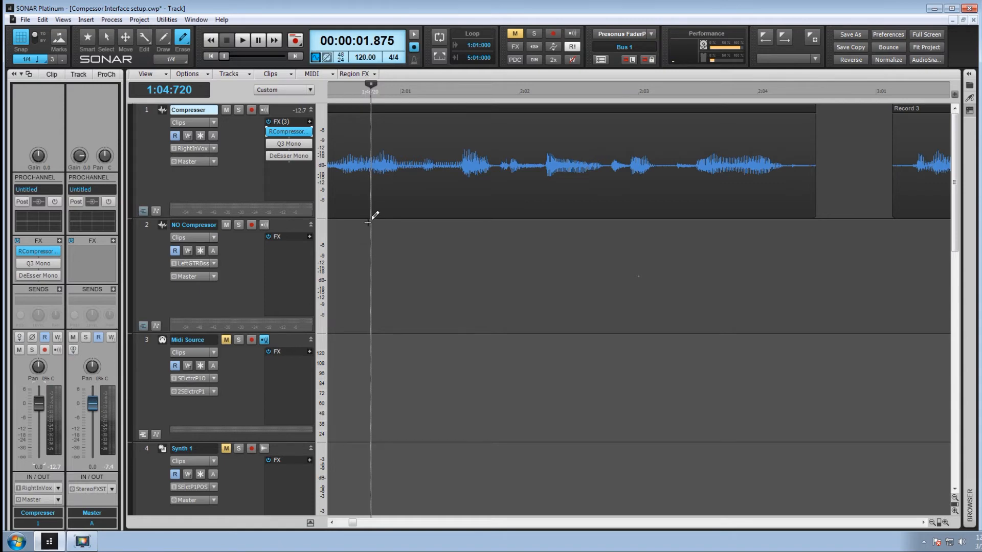
pyautogui.press('space')
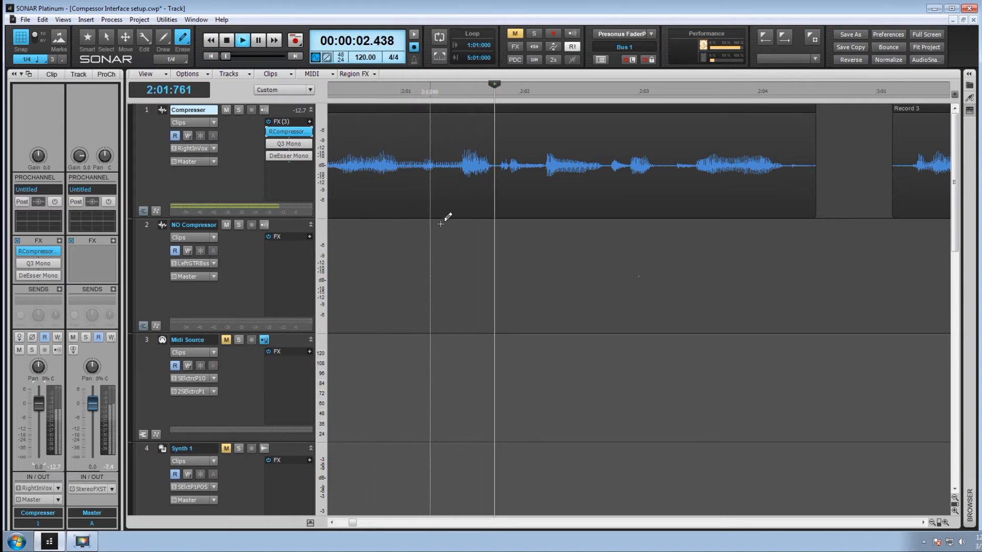
pyautogui.click(459, 245)
pyautogui.press('space')
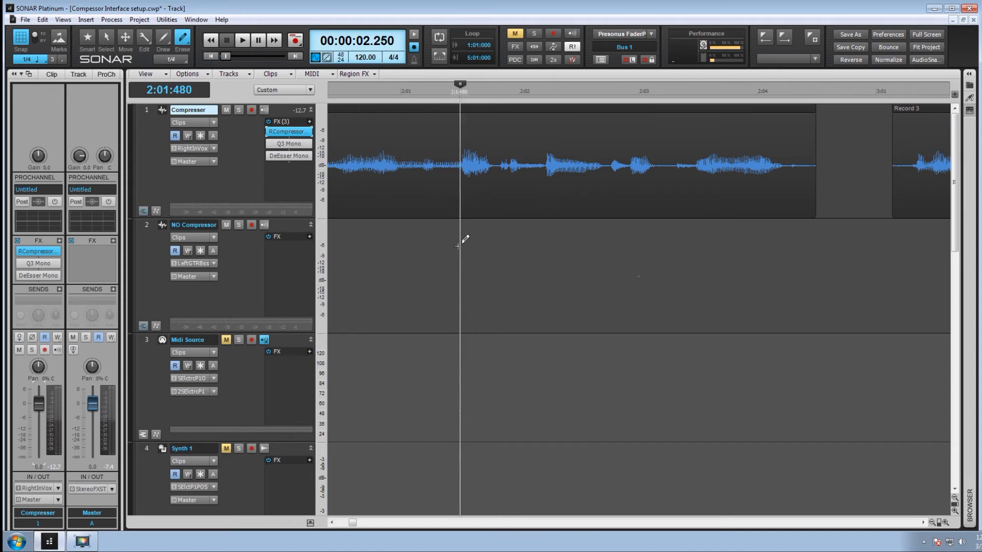
pyautogui.click(21, 37)
pyautogui.press('space')
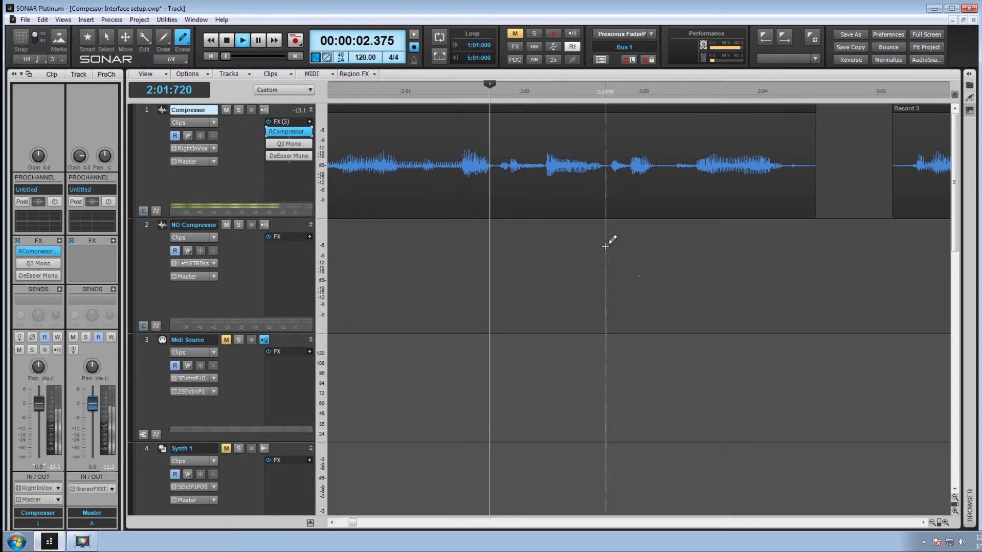
pyautogui.click(463, 235)
pyautogui.press('space')
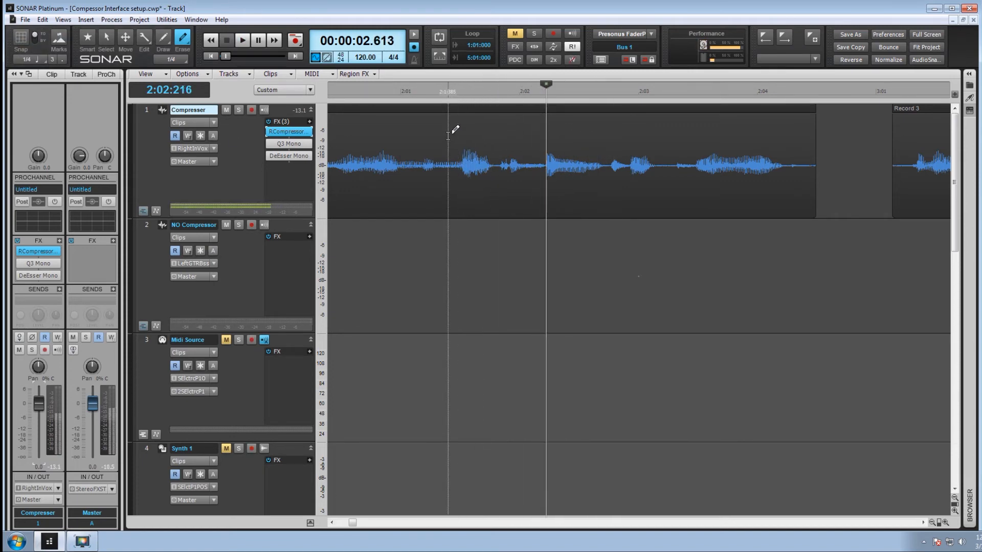
# Erase the vocal audio before the phrase on the Compresser track and move the isolated clip to start at 1:02:000
pyautogui.moveTo(456, 145); pyautogui.dragTo(377, 149)
pyautogui.press('space')
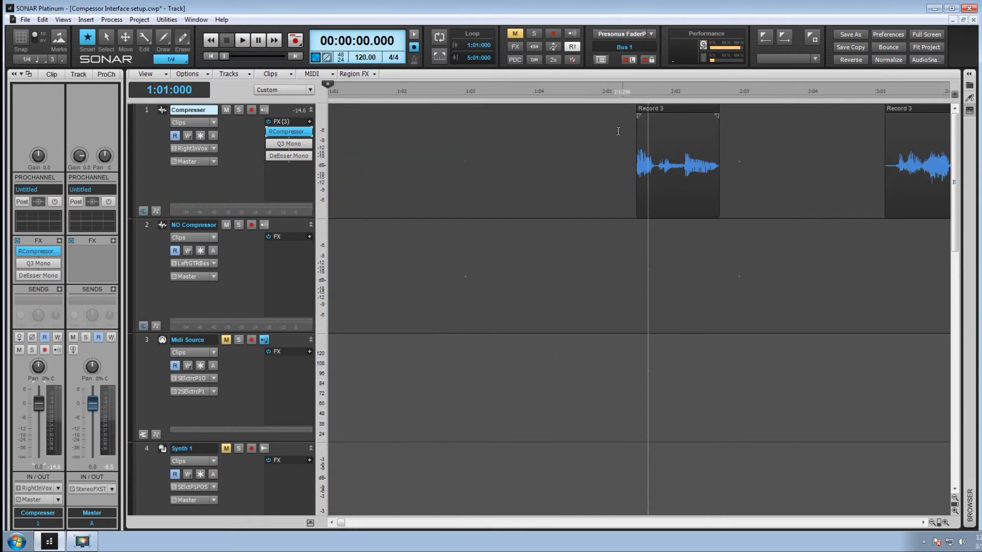
pyautogui.click(606, 134)
pyautogui.moveTo(684, 169); pyautogui.dragTo(443, 188)
pyautogui.click(428, 240)
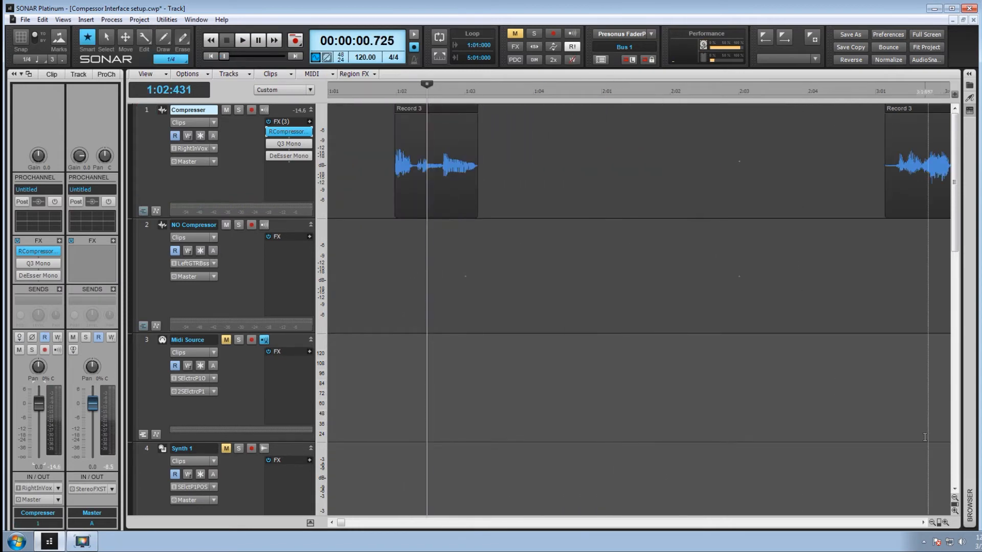
# Play the moved clip and compare its start and last word with the beats at 1:02:000 and 1:03:000
pyautogui.moveTo(938, 522); pyautogui.dragTo(951, 522)
pyautogui.press('space')
pyautogui.press('space')
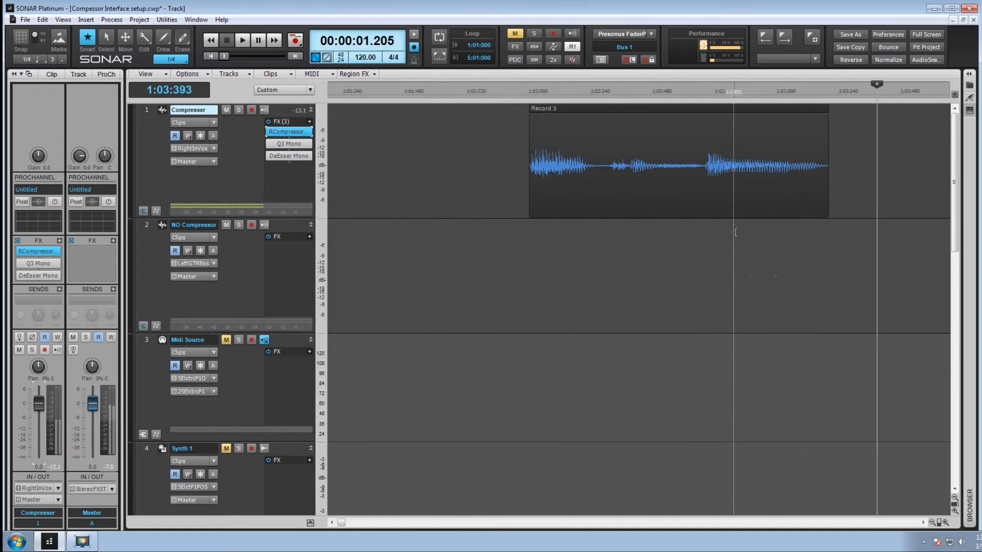
pyautogui.click(776, 244)
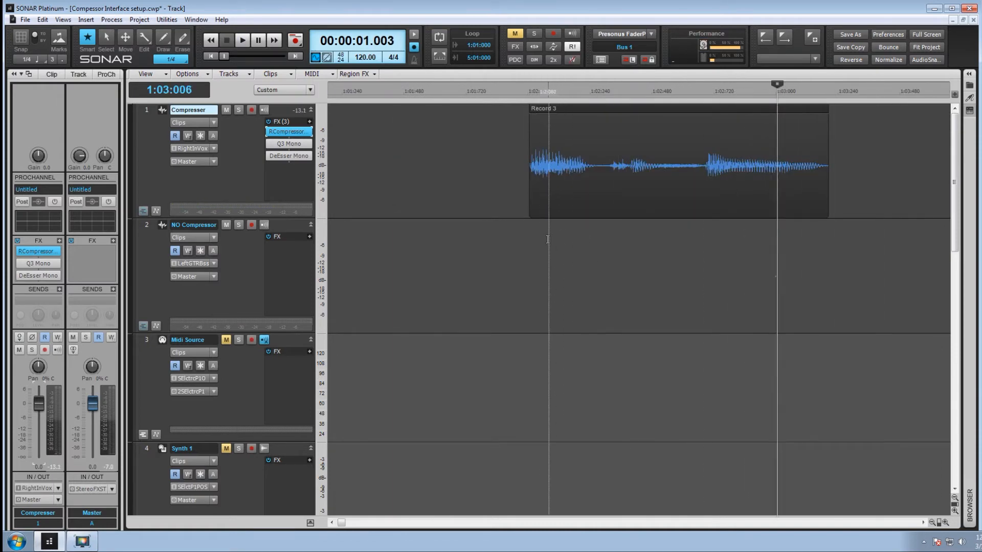
pyautogui.click(532, 245)
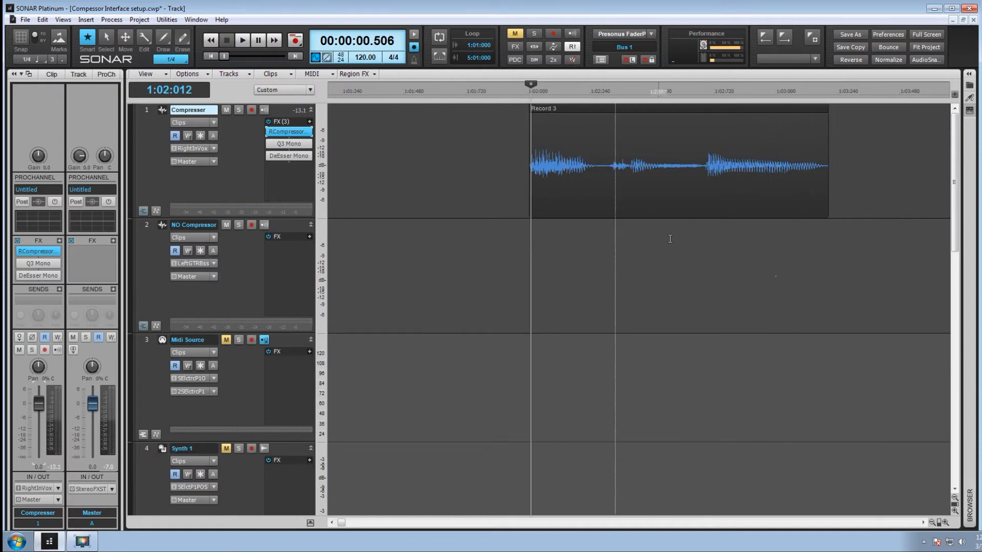
pyautogui.click(777, 241)
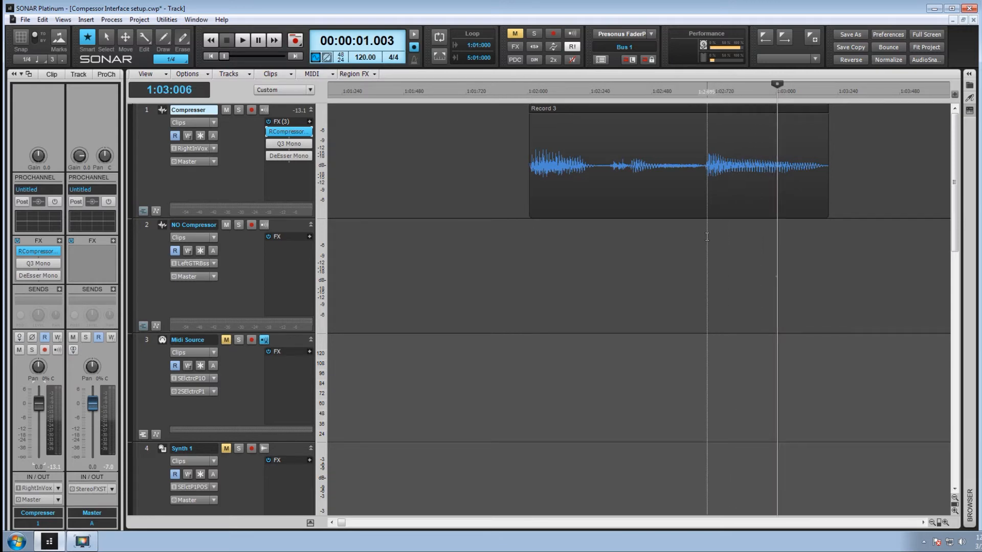
pyautogui.click(707, 238)
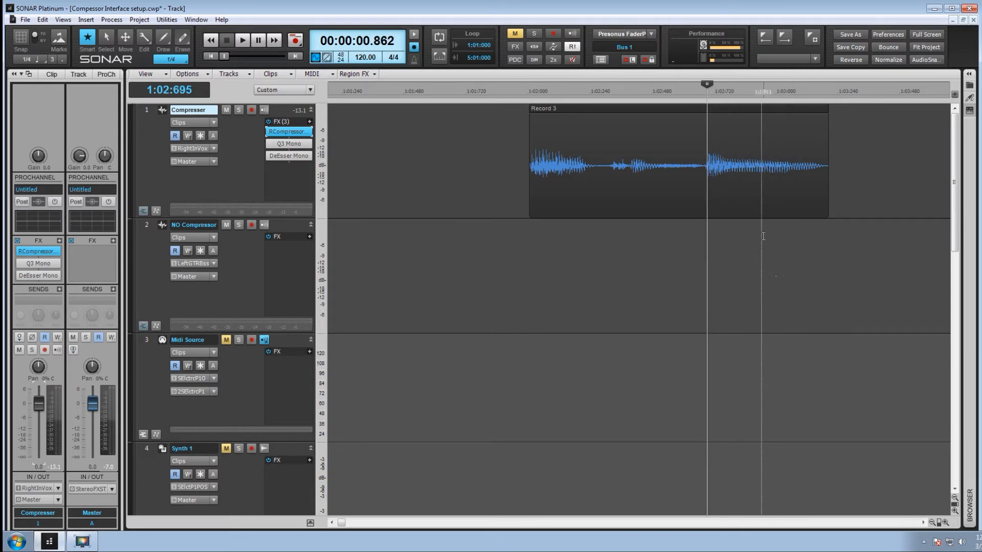
pyautogui.click(778, 238)
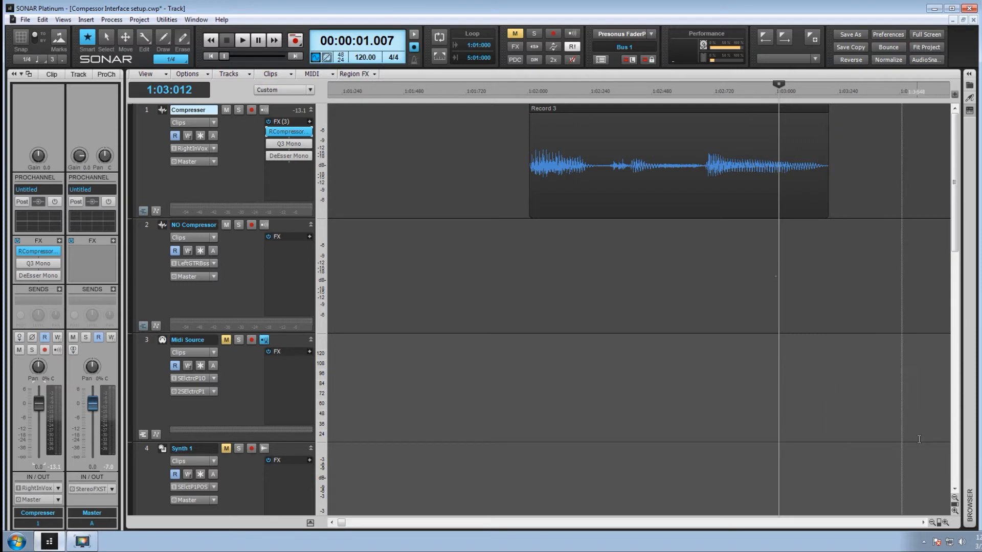
# Time-stretch the isolated clip to 140% from its right edge so the last word falls on 1:03:000, and play it
pyautogui.click(923, 523)
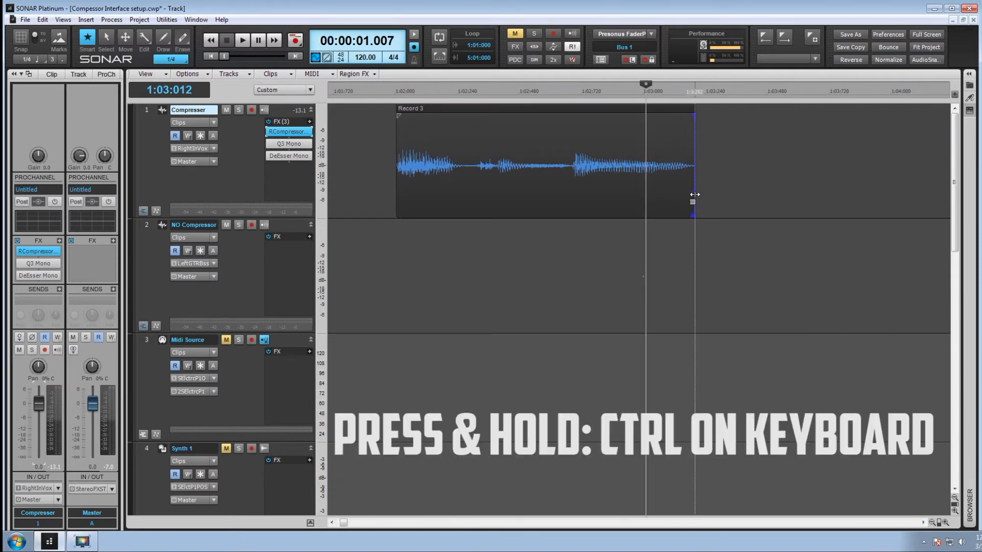
pyautogui.press('ctrl')
pyautogui.moveTo(694, 195)
pyautogui.mouseDown()
pyautogui.moveTo(693, 182)
pyautogui.moveTo(813, 183)
pyautogui.mouseUp()
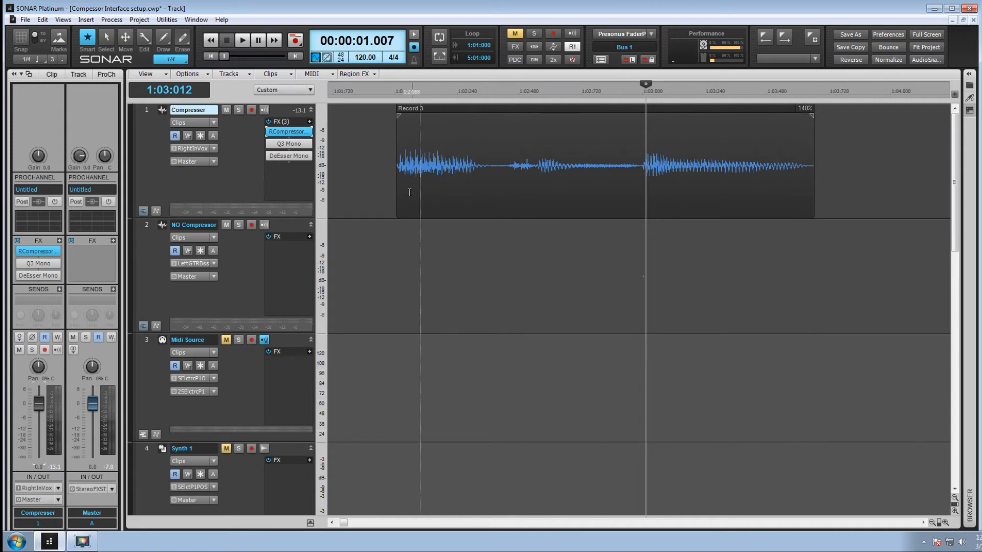
pyautogui.click(370, 192)
pyautogui.press('space')
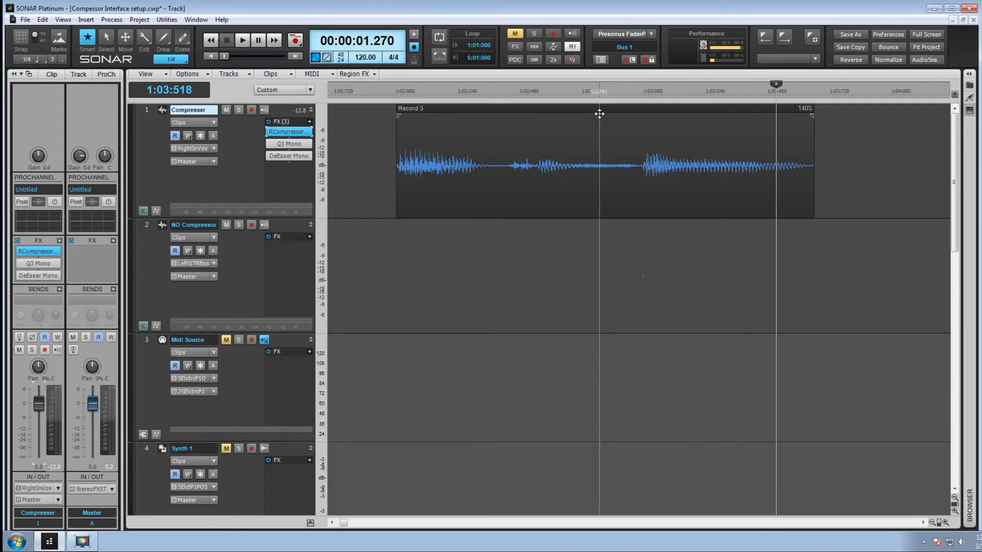
# Bounce the stretched clip to a new clip, play it back and return the playhead to just before it
pyautogui.click(599, 113)
pyautogui.rightClick(600, 115)
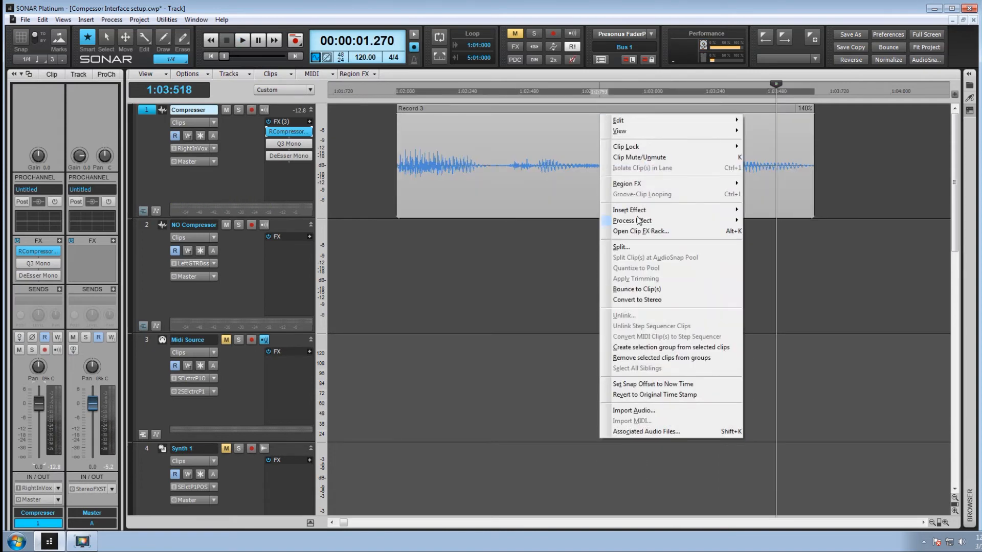
pyautogui.click(647, 290)
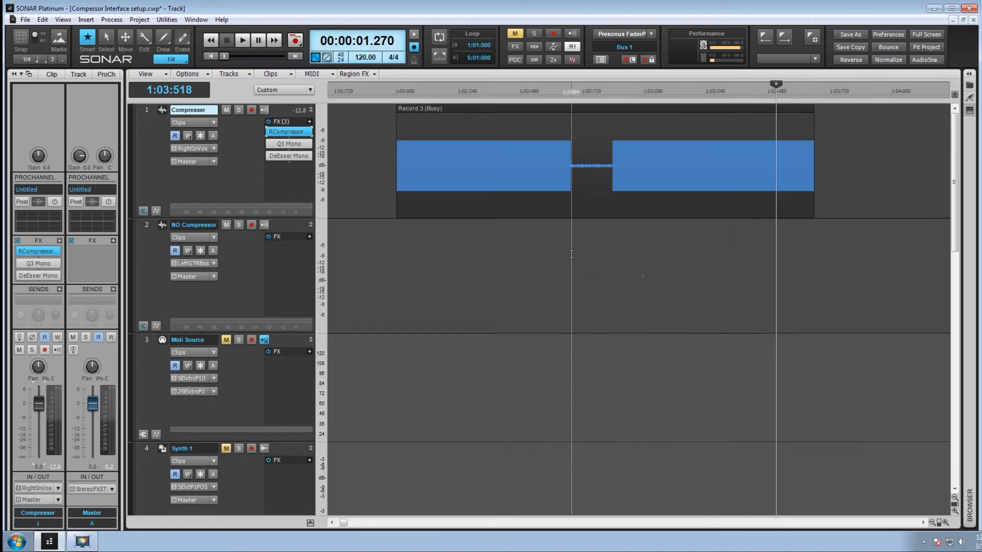
pyautogui.click(383, 220)
pyautogui.press('space')
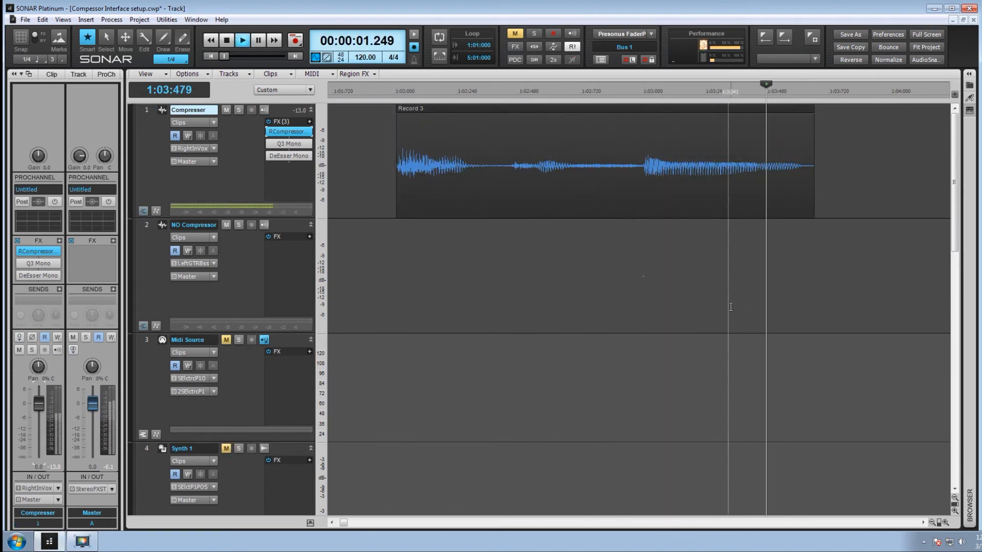
pyautogui.press('space')
pyautogui.moveTo(939, 523); pyautogui.dragTo(896, 521)
pyautogui.click(349, 177)
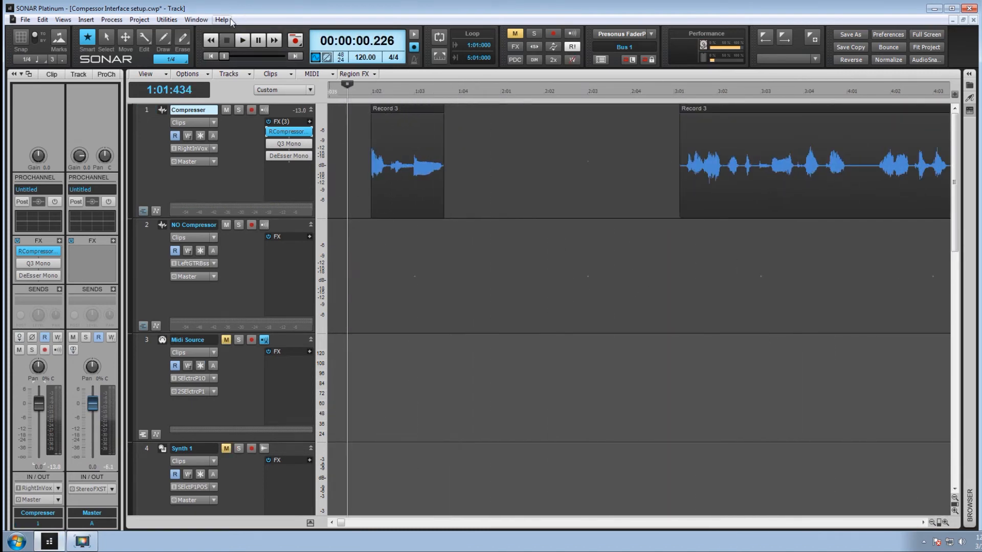
# Play the bounced vocal clip from the start of the project and stop after its last word
pyautogui.click(209, 56)
pyautogui.press('space')
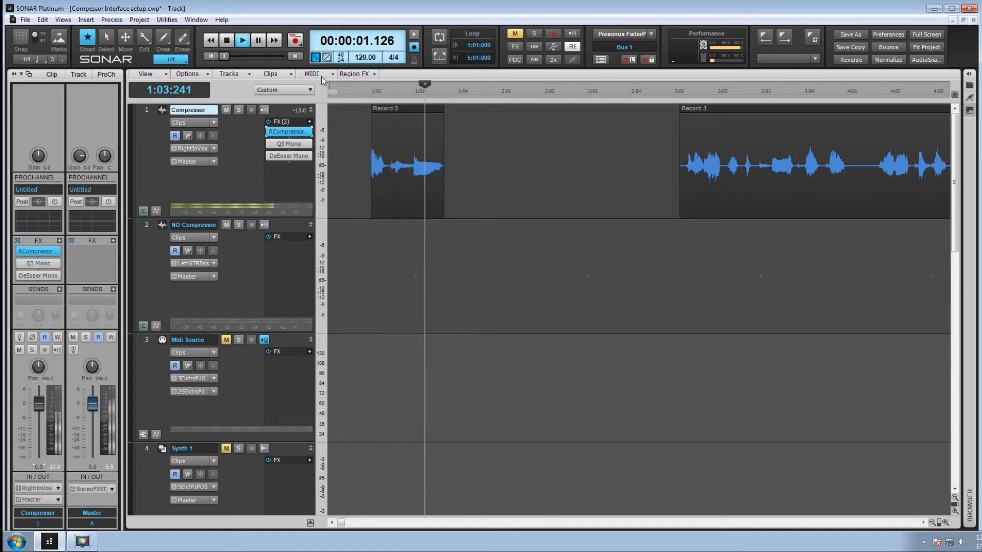
pyautogui.press('space')
pyautogui.click(417, 179)
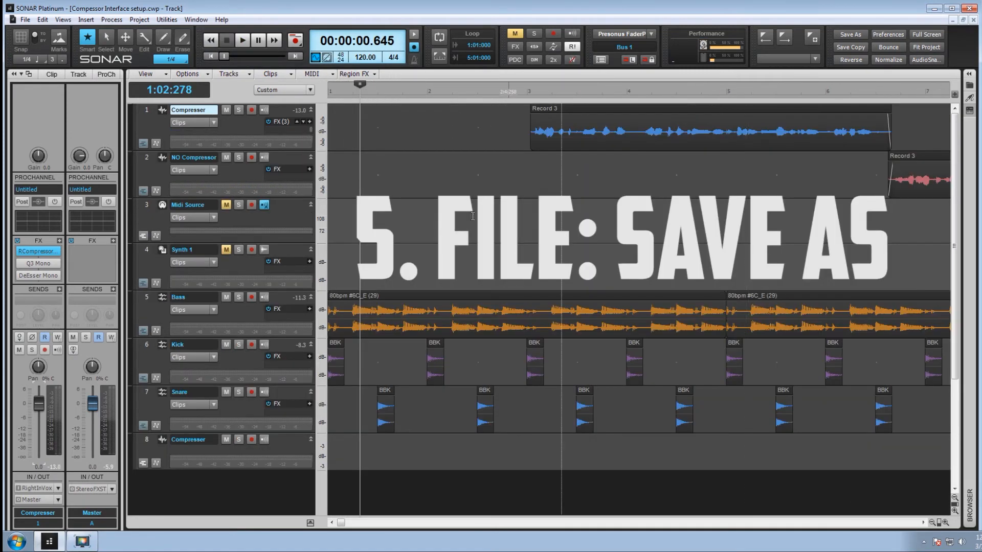
pyautogui.click(431, 207)
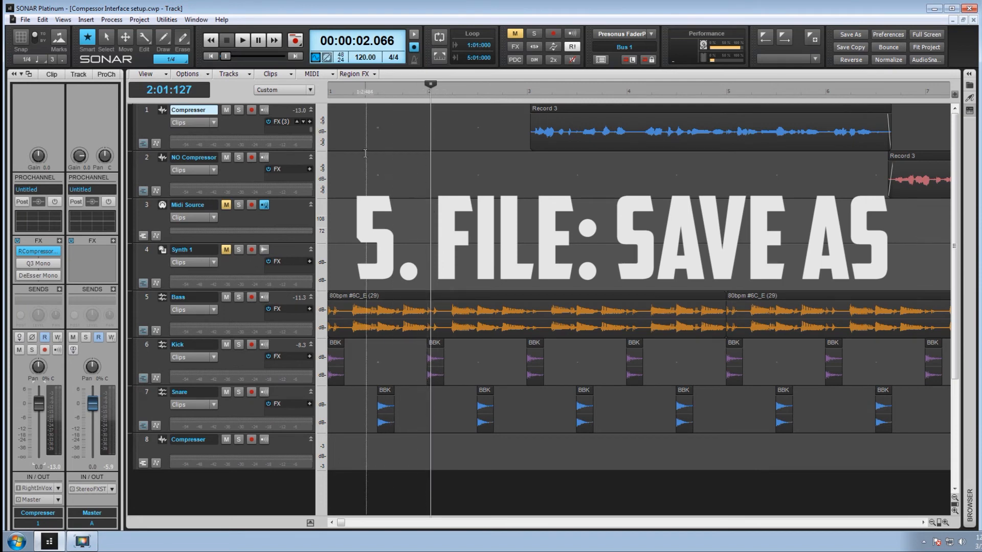
pyautogui.click(469, 253)
pyautogui.click(558, 271)
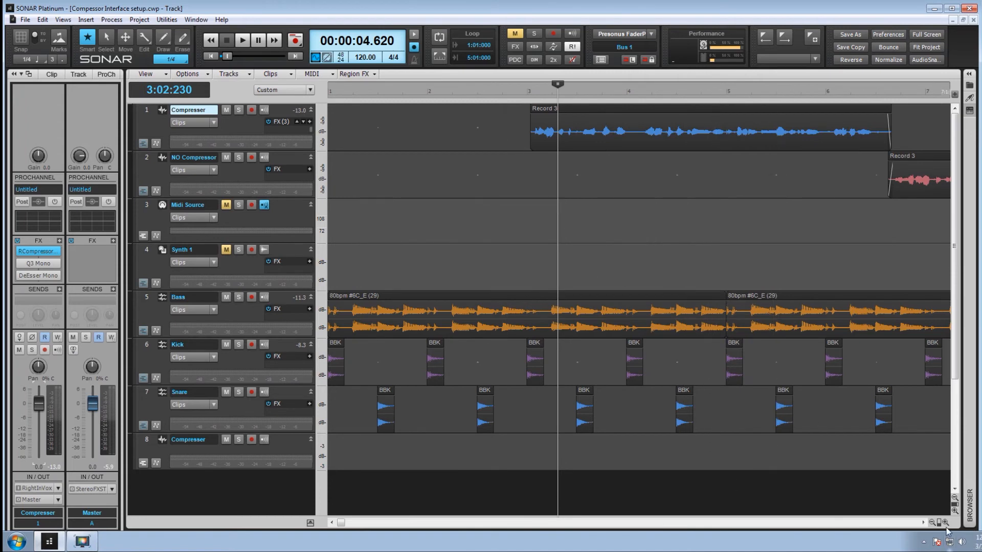
pyautogui.moveTo(939, 523); pyautogui.dragTo(901, 523)
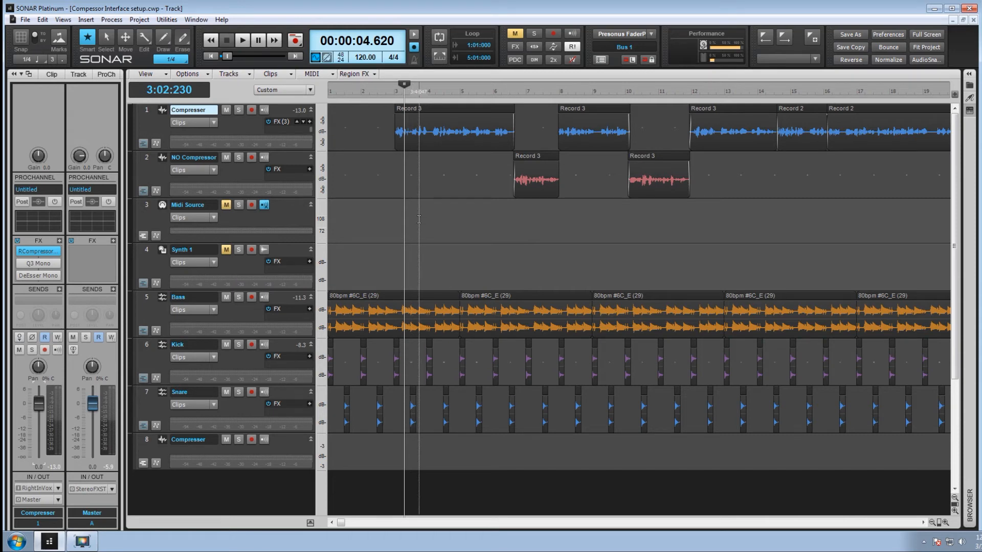
pyautogui.click(366, 88)
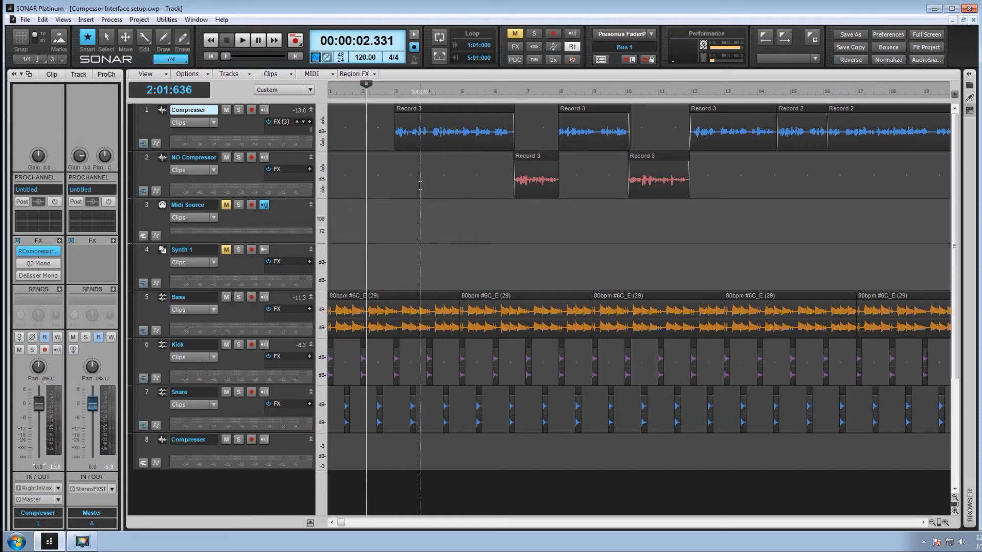
pyautogui.click(385, 208)
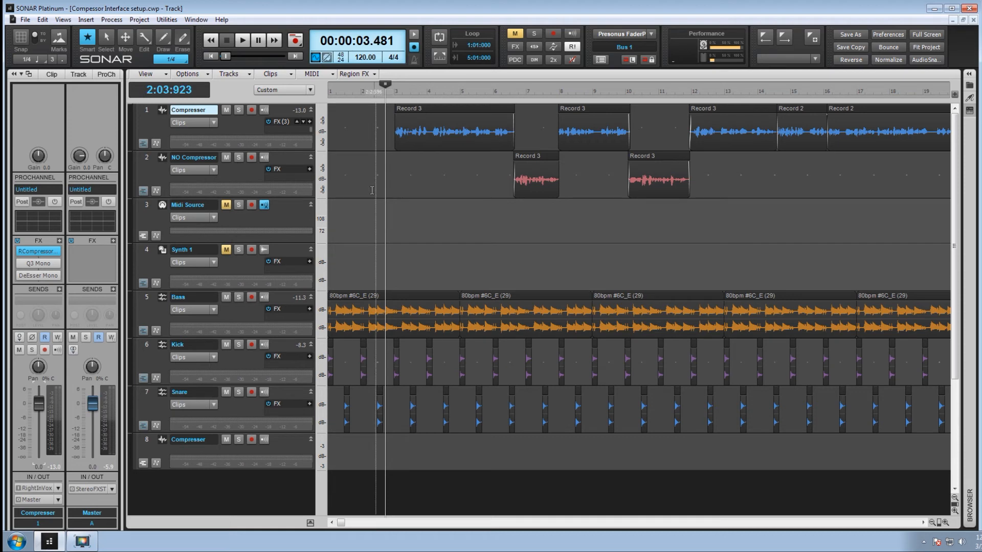
pyautogui.click(357, 208)
# Select all clips in the project and delete them, keeping the tracks and their settings
pyautogui.click(43, 19)
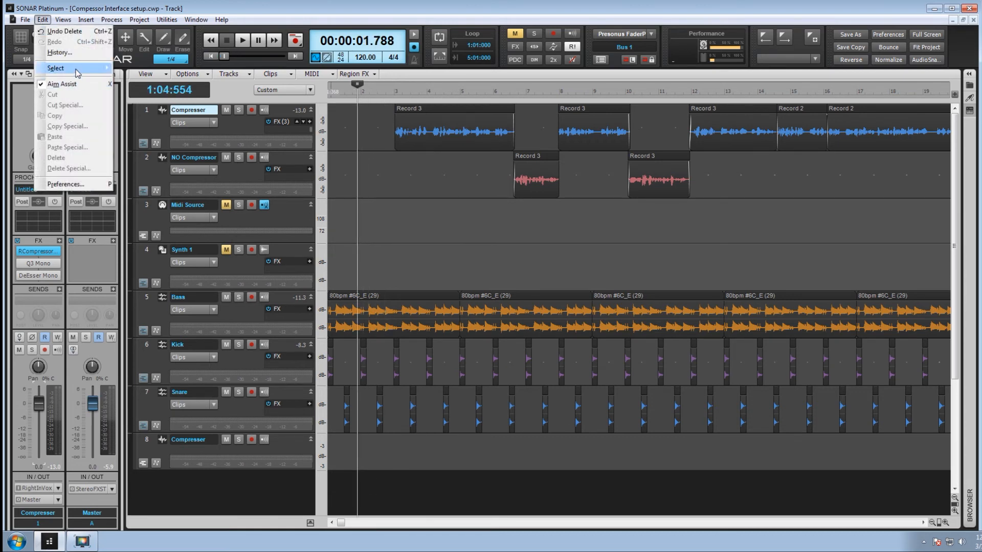
pyautogui.moveTo(77, 79)
pyautogui.click(149, 70)
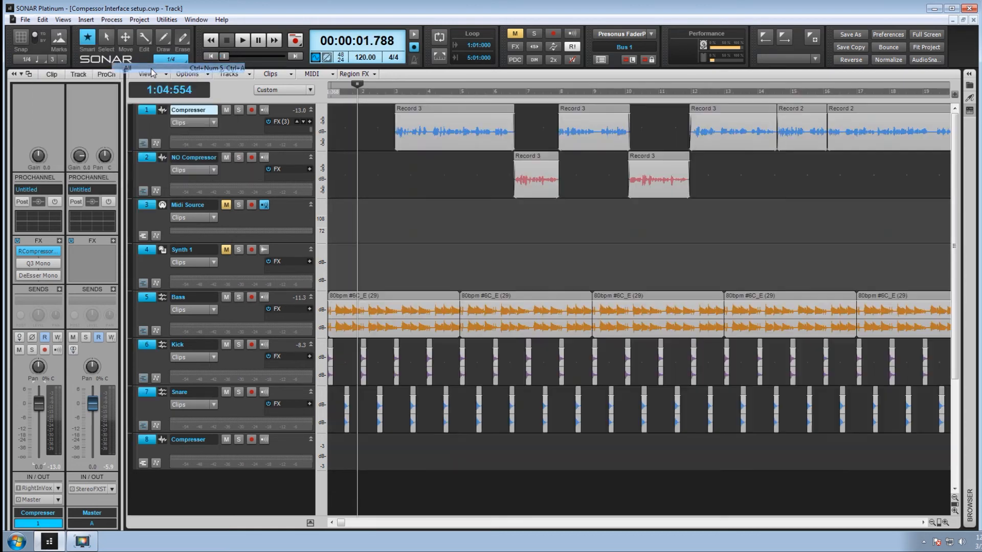
pyautogui.click(42, 19)
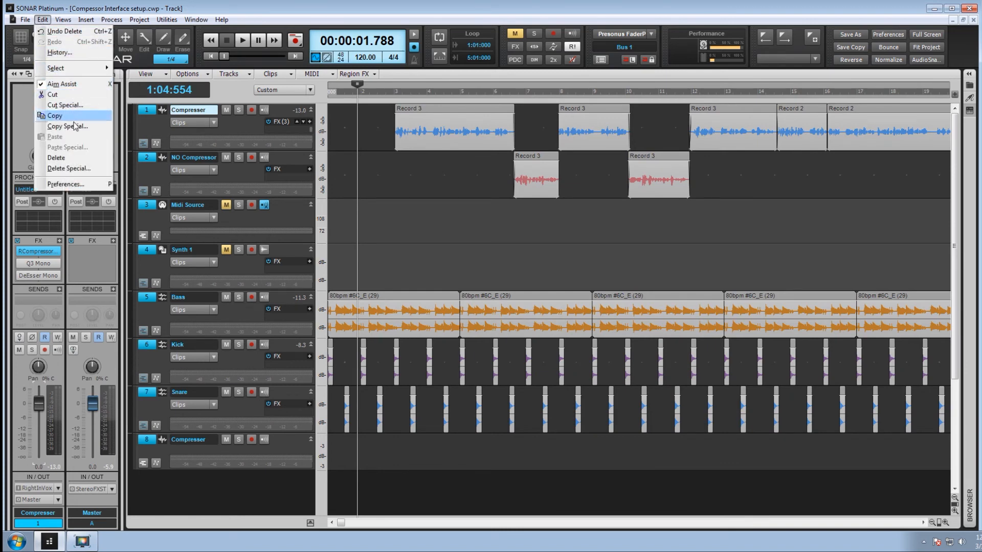
pyautogui.click(74, 158)
pyautogui.click(376, 184)
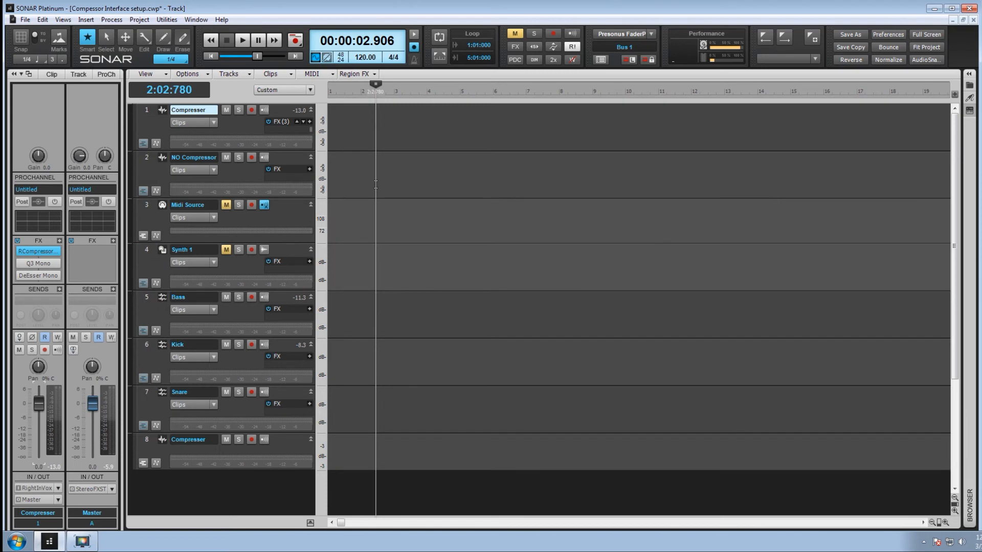
# Save the emptied project as a new Normal project file named "Compessor Interface setup 2" in the same folder
pyautogui.click(25, 20)
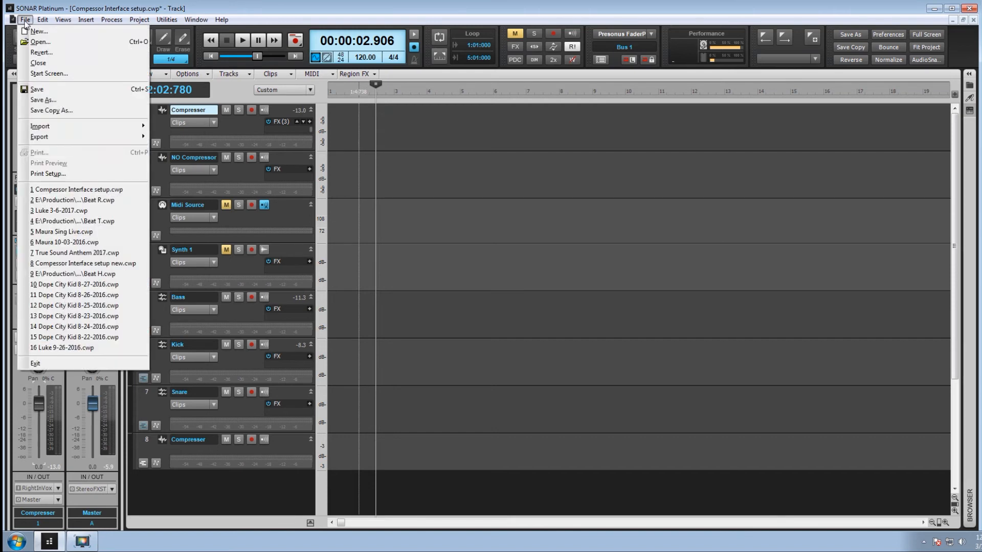
pyautogui.click(43, 100)
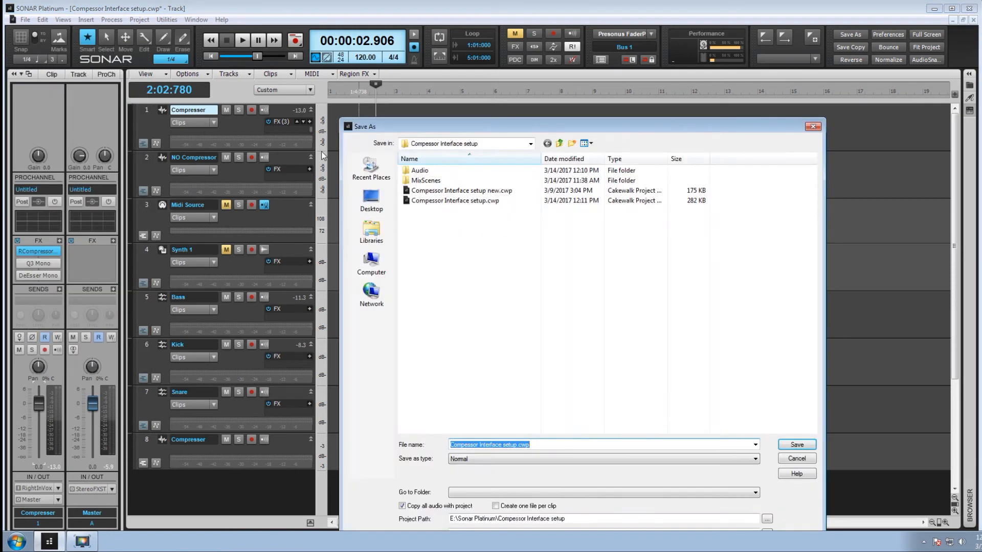
pyautogui.click(557, 444)
pyautogui.moveTo(528, 445); pyautogui.dragTo(513, 449)
pyautogui.write('2')
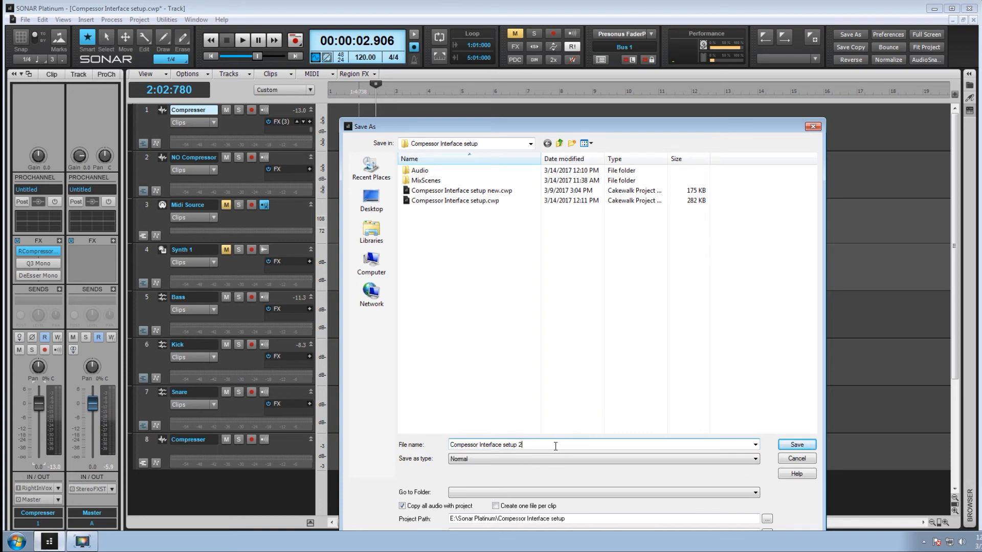
pyautogui.click(797, 445)
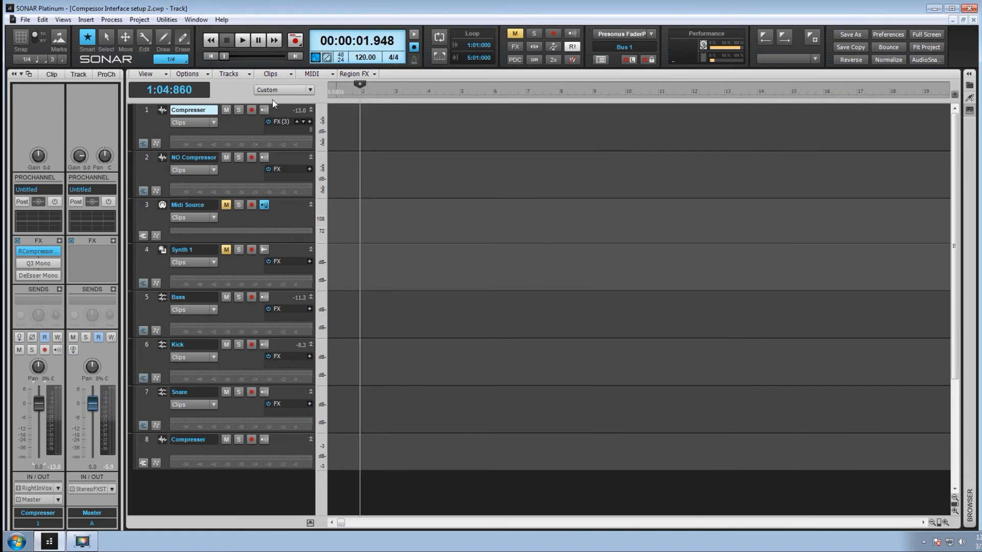
# Return to the project start and inspect the settings kept on the first five tracks, from Compresser to Bass
pyautogui.press('space')
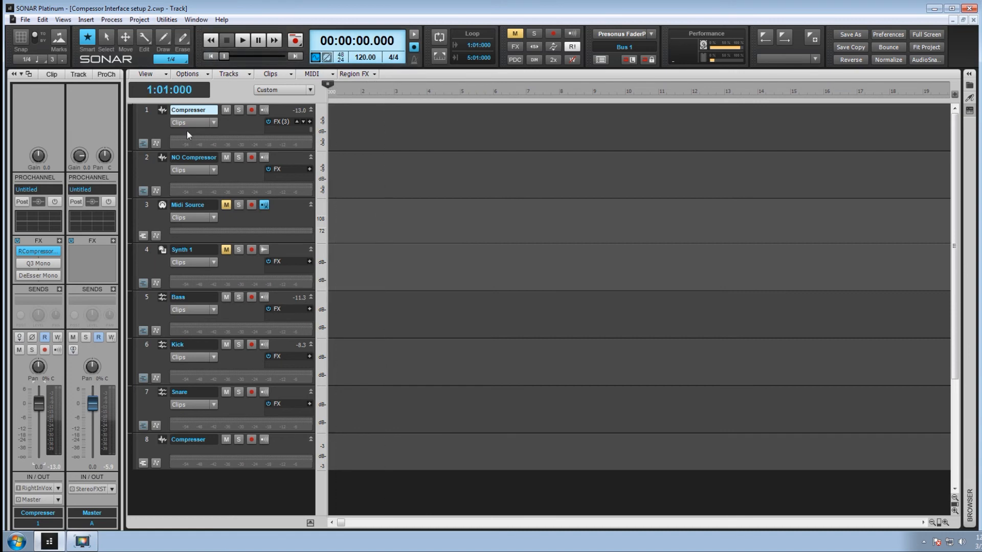
pyautogui.click(147, 110)
pyautogui.click(149, 159)
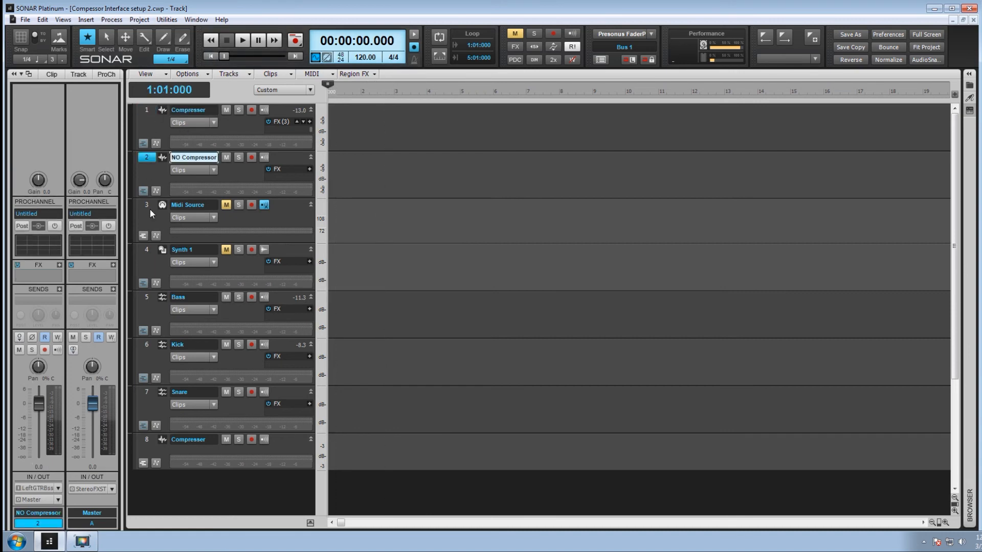
pyautogui.click(148, 205)
pyautogui.click(147, 250)
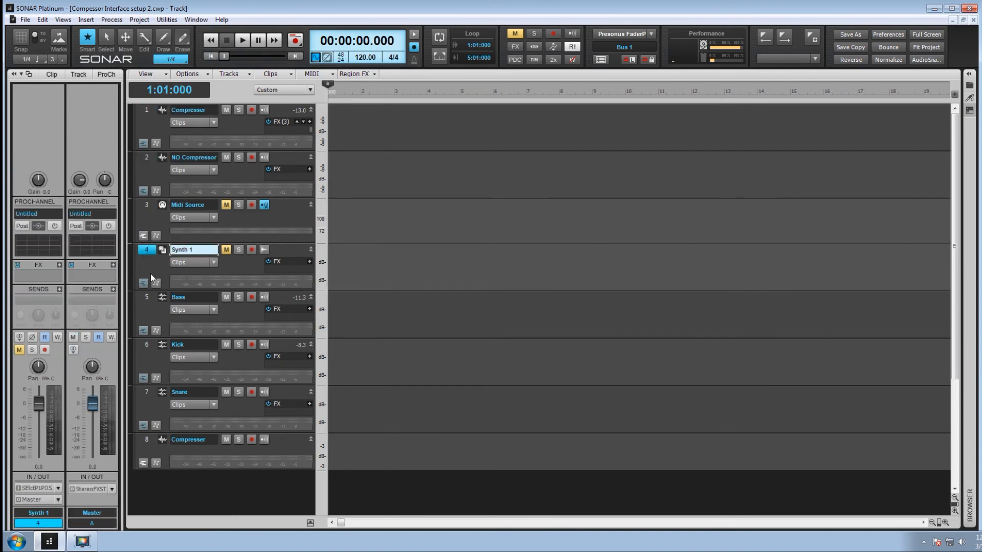
pyautogui.click(147, 297)
# Check the synth rack in the browser for the project's retained instruments, and collapse the browser again
pyautogui.click(465, 91)
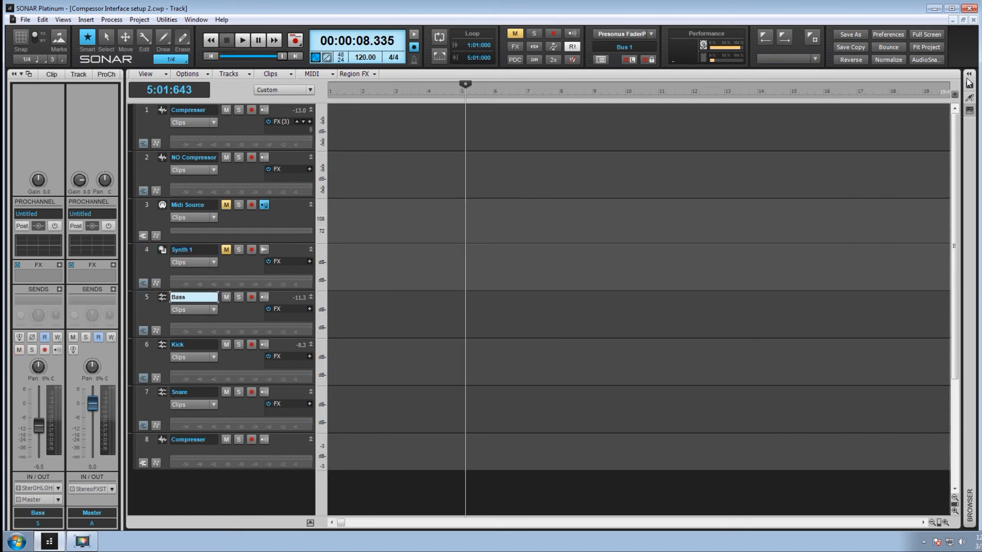
pyautogui.click(968, 81)
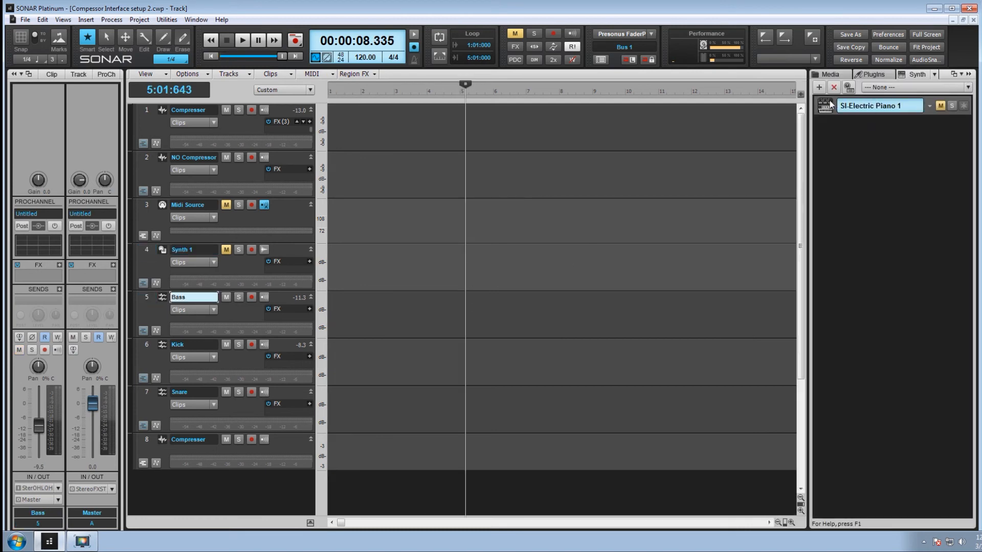
pyautogui.click(602, 184)
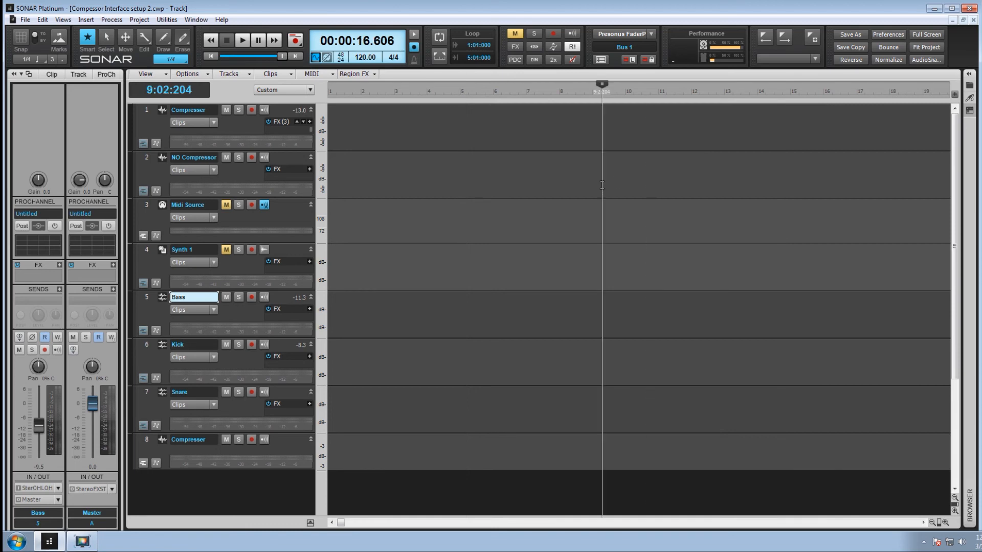
pyautogui.click(403, 192)
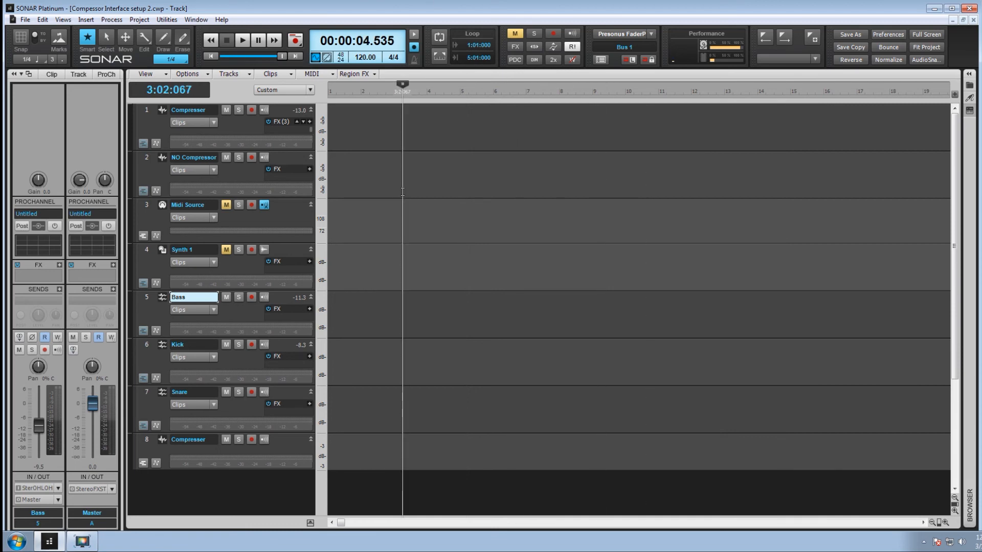